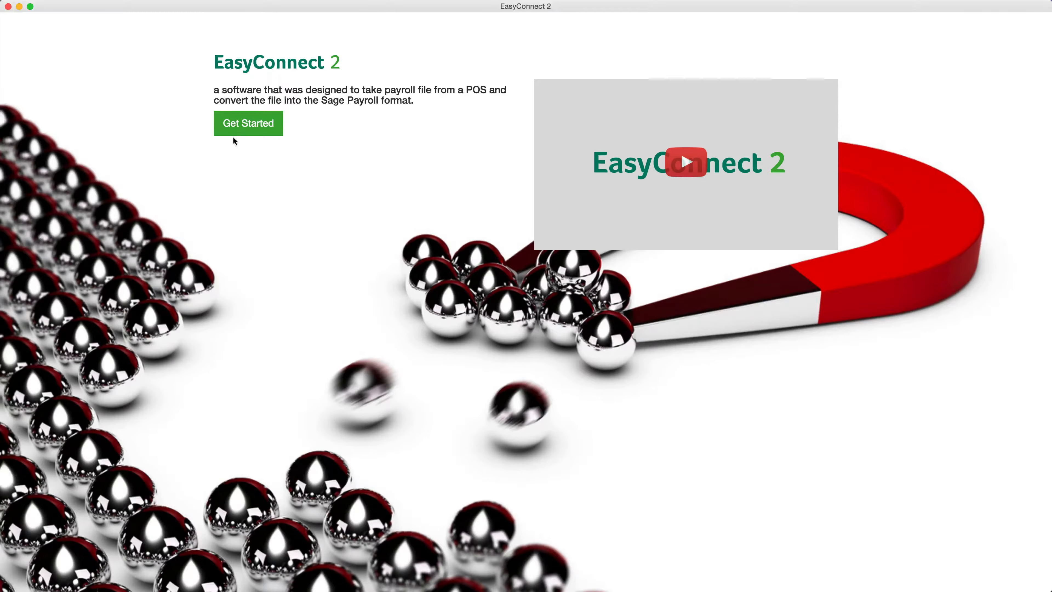
Sign up for a new account with the user's full name, company name Sage, e-mail, password and password confirmation
left_click(234, 133)
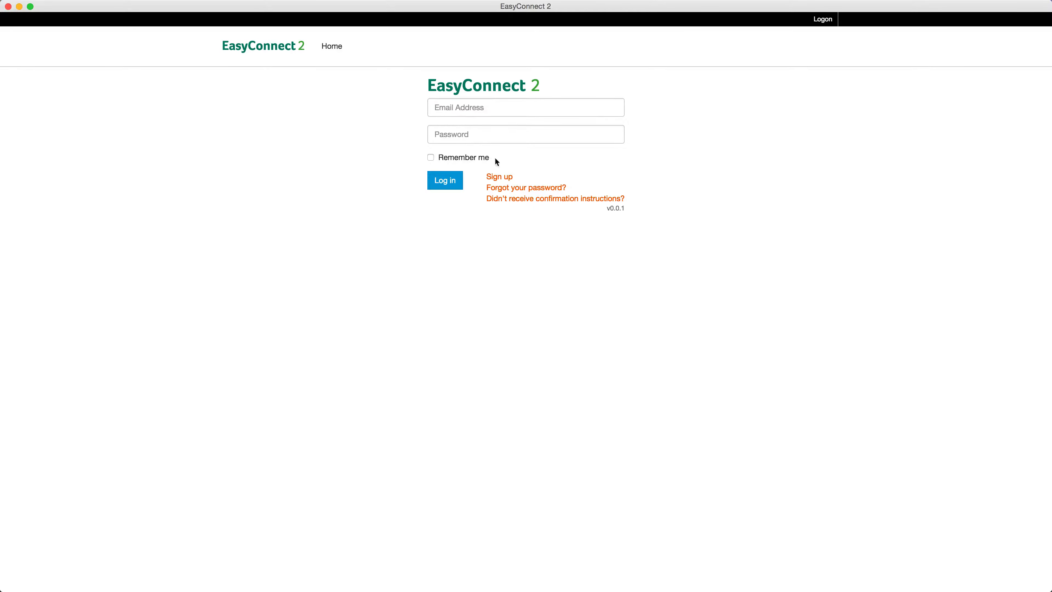
left_click(500, 176)
left_click(458, 126)
type("D")
left_click(456, 145)
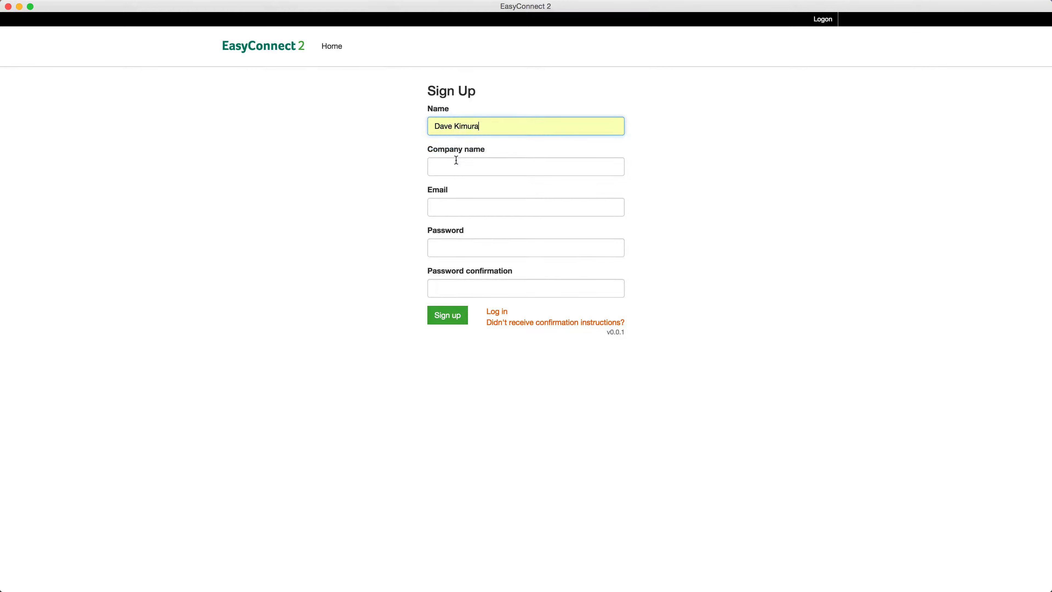
left_click(456, 166)
type("S")
left_click(456, 184)
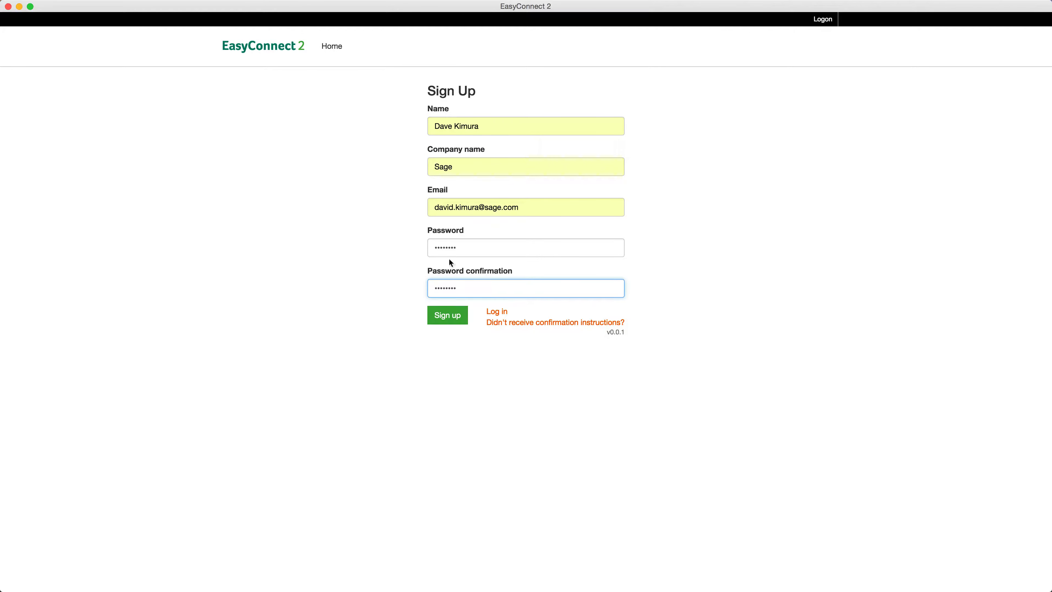
left_click(446, 322)
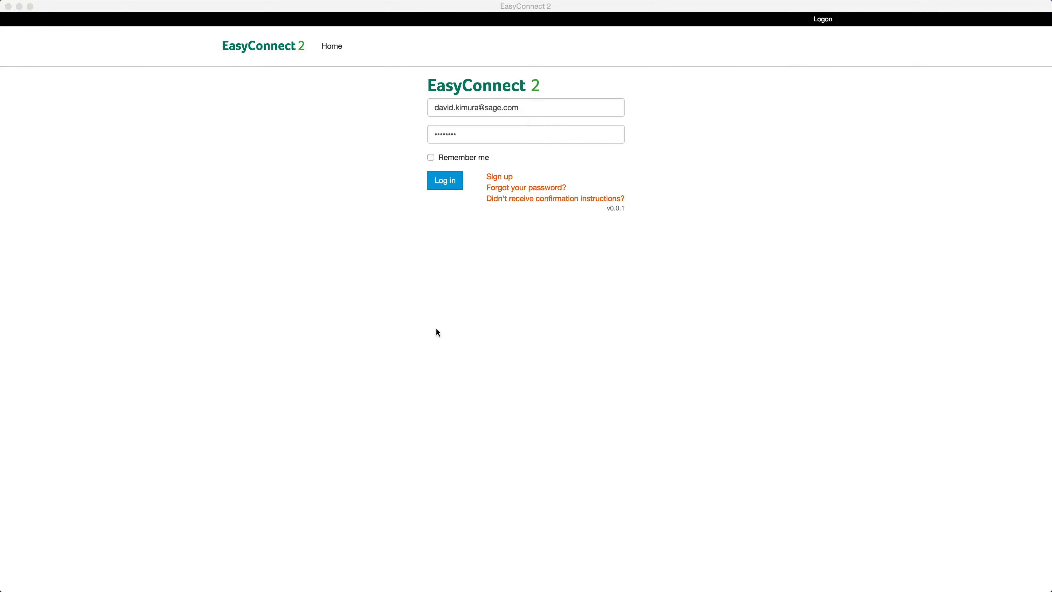
Log in with the new account's credentials
left_click(441, 182)
left_click(442, 183)
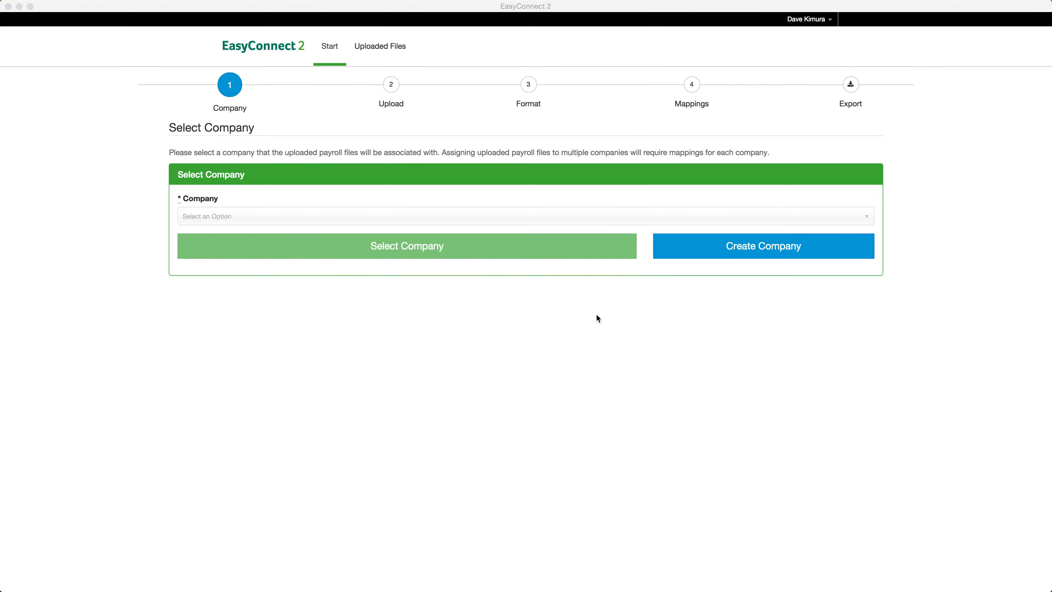
Create a company named Sage with its assigned company code
left_click(822, 307)
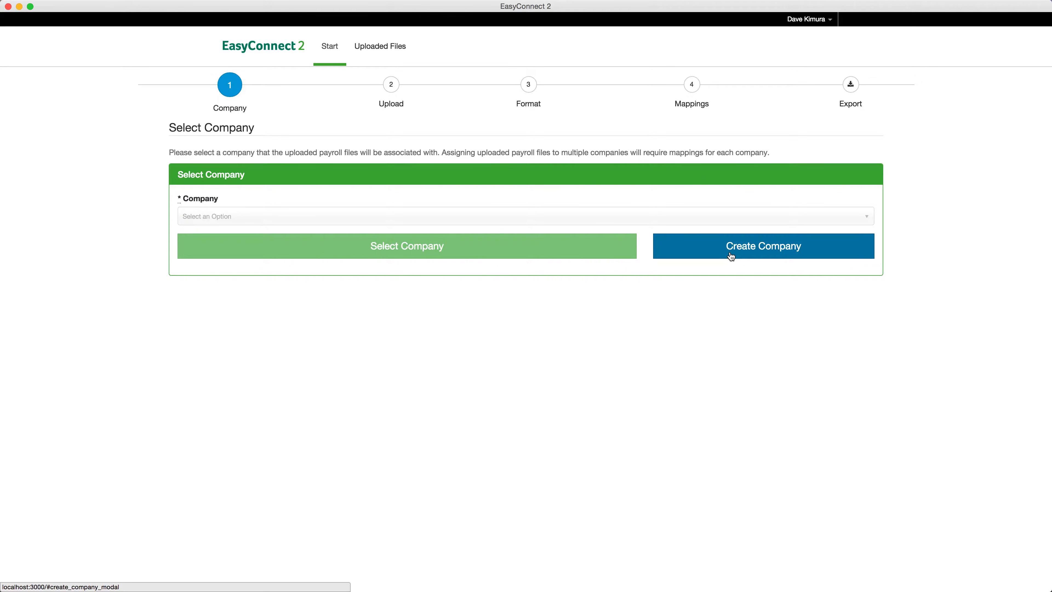
left_click(754, 255)
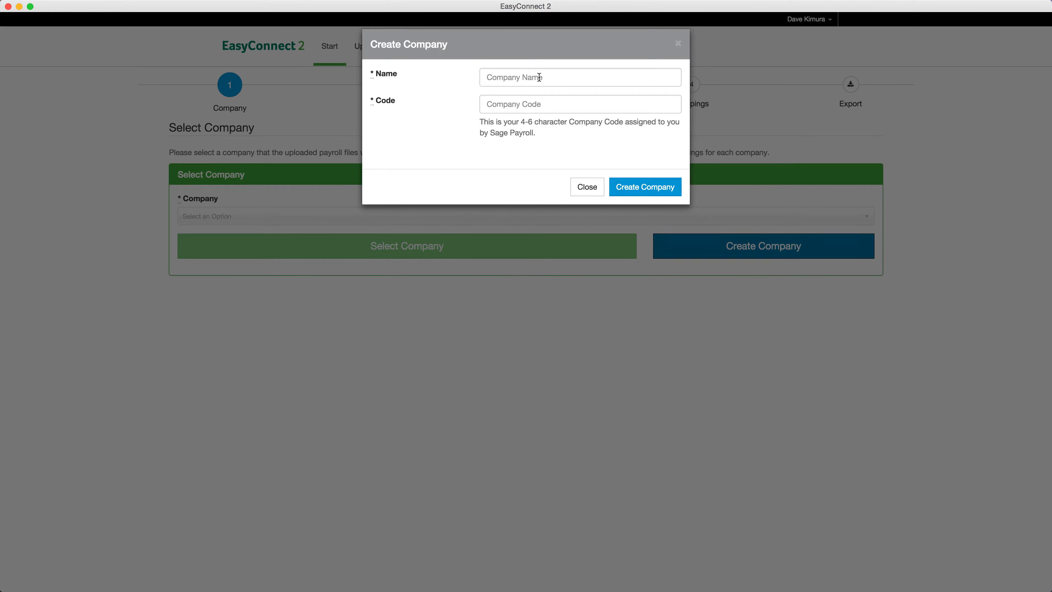
left_click(536, 76)
type("Sage")
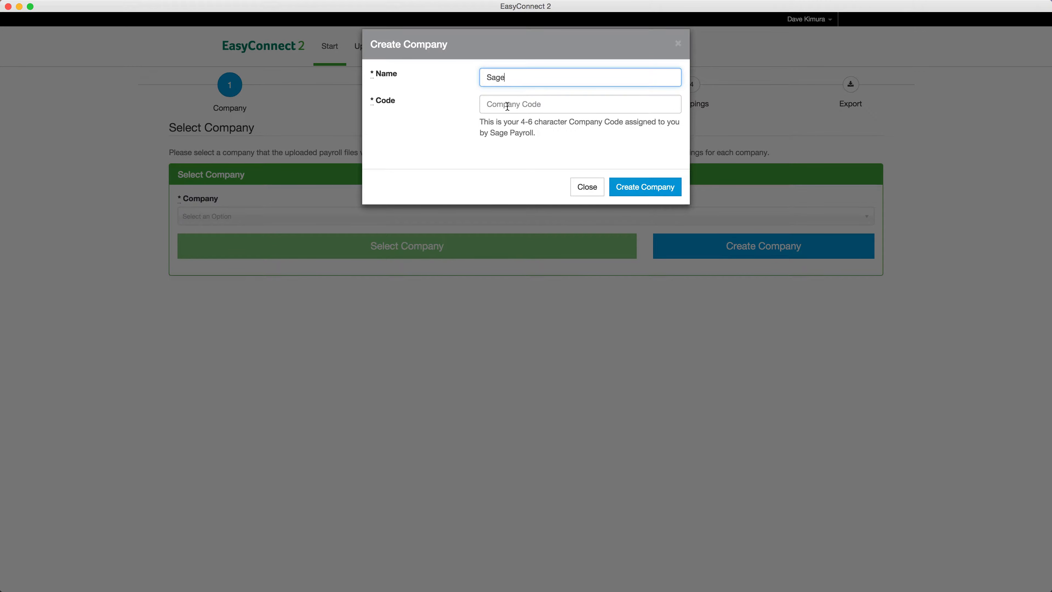
left_click(507, 106)
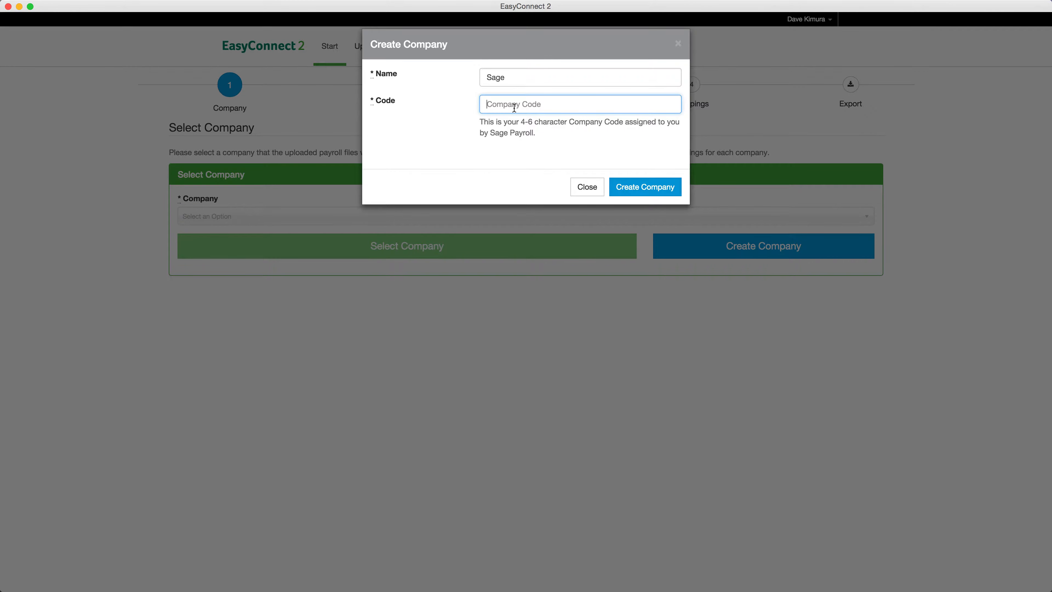
type("DAVE")
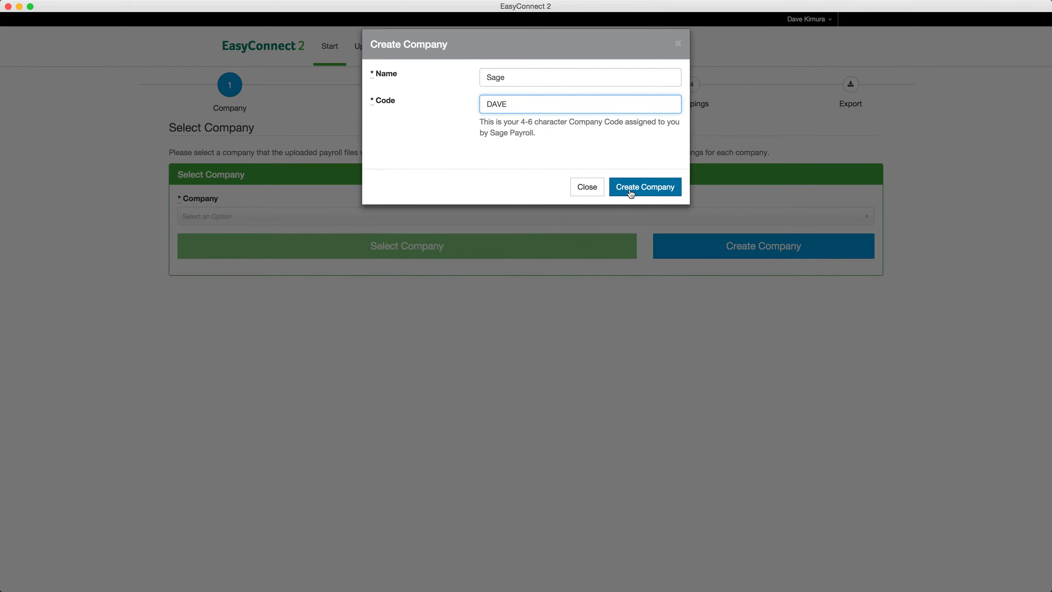
left_click(631, 193)
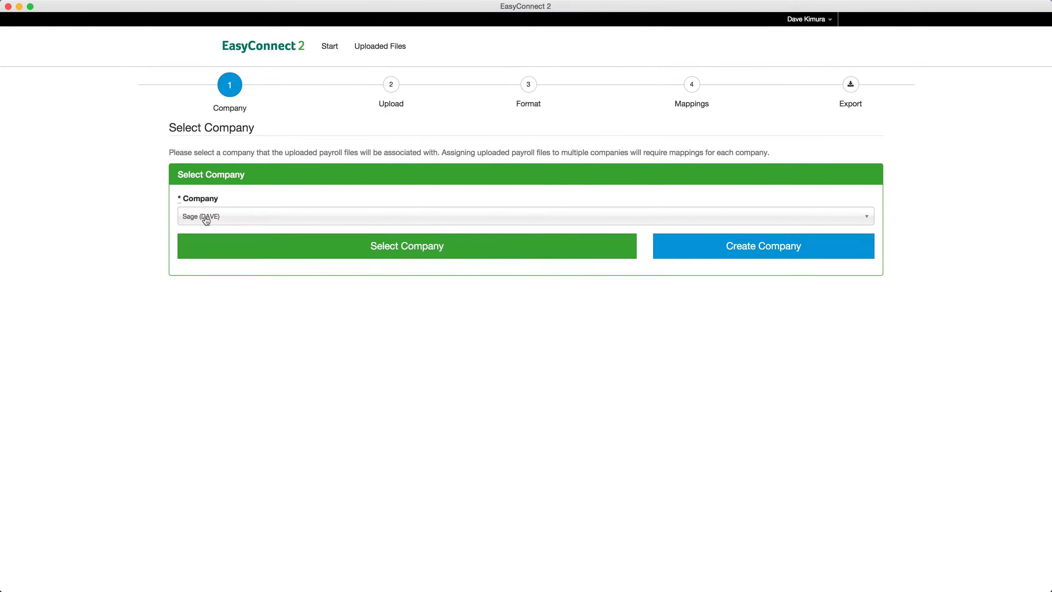
Select the Sage company for the payroll files and continue to the upload stage
left_click(204, 217)
left_click(128, 270)
left_click(404, 251)
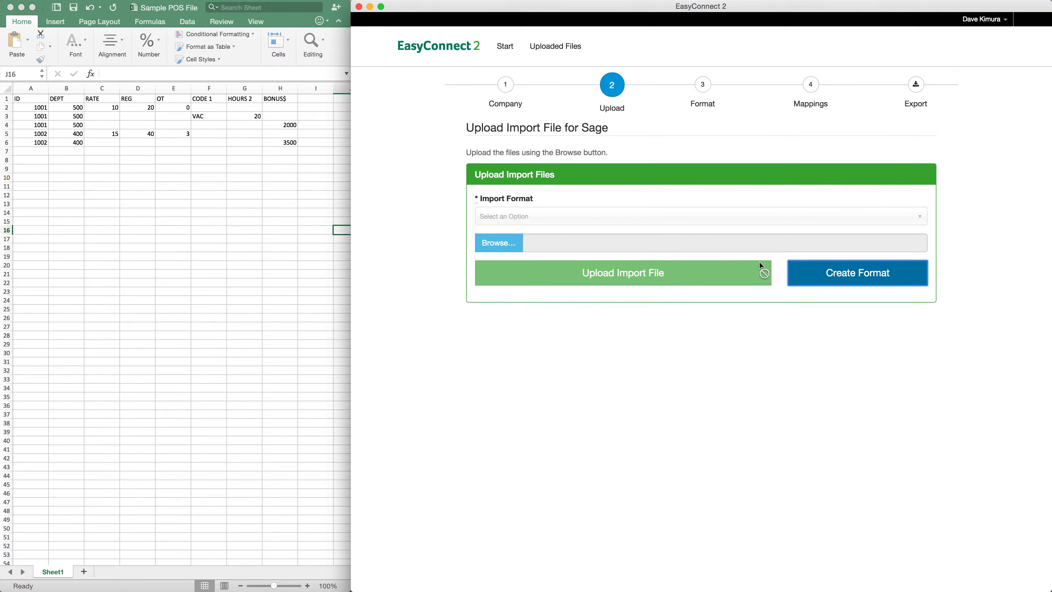
Begin a new import format named POS with format type EXCEL/CSV/PIPE/TAB
left_click(837, 308)
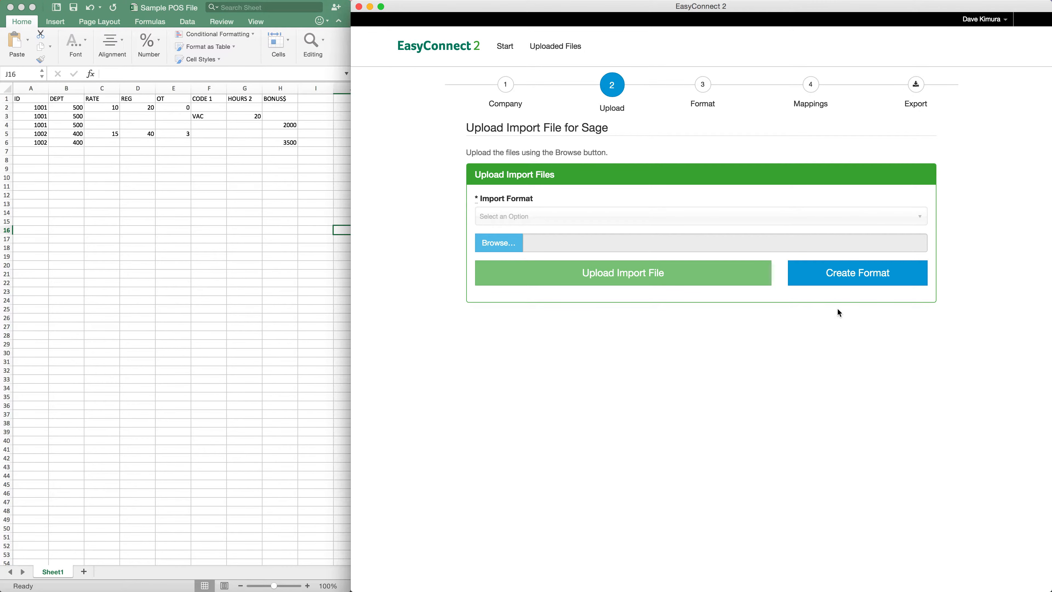
left_click(832, 284)
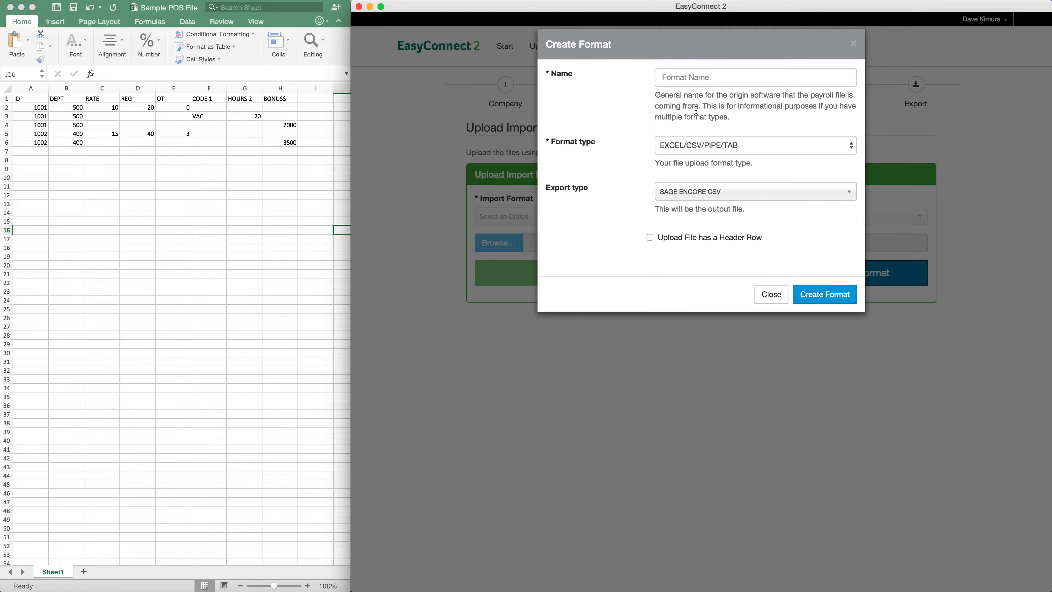
left_click(679, 83)
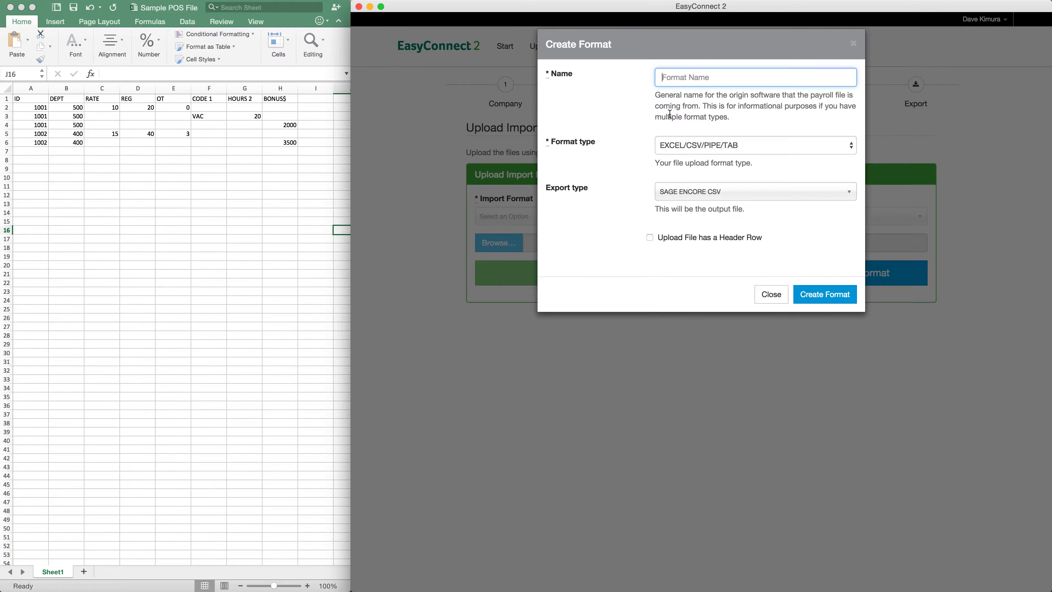
type("POS")
left_click(743, 148)
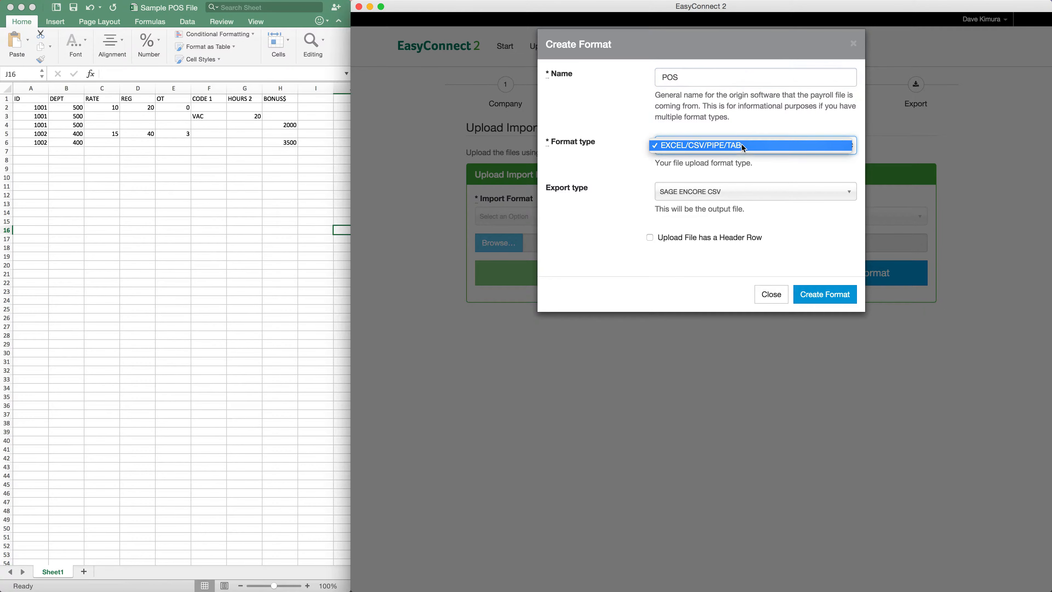
left_click(665, 150)
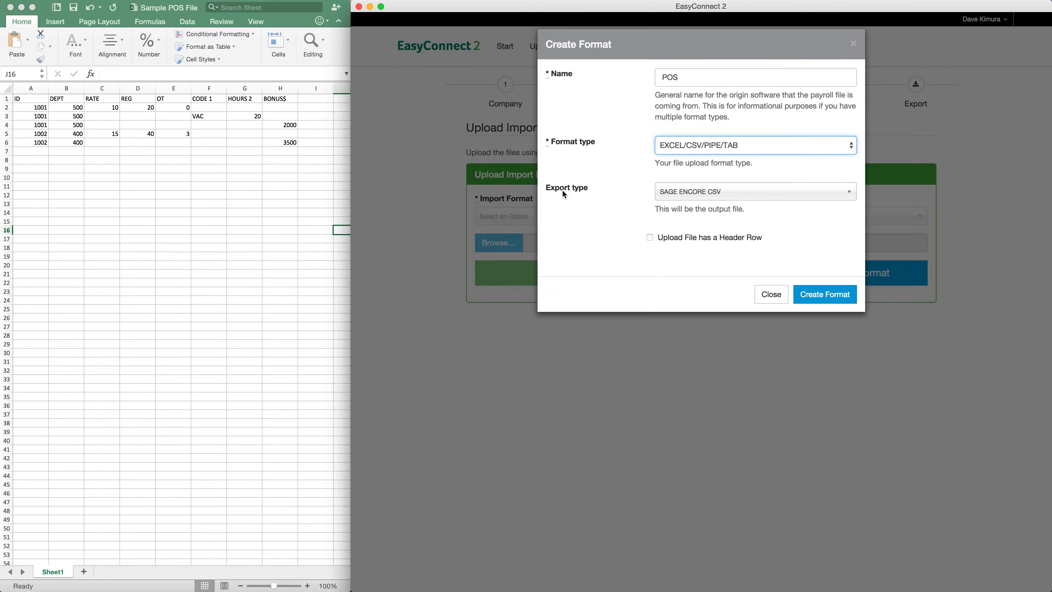
Set the format's export type to SAGE ENCORE CSV and mark the upload file as having a header row
left_click(673, 197)
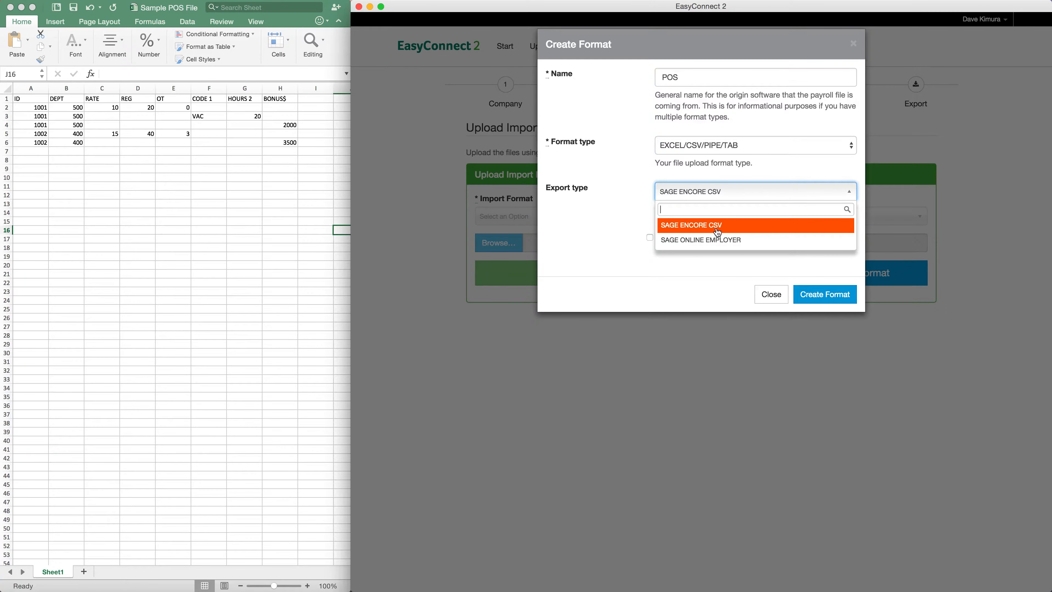
left_click(725, 229)
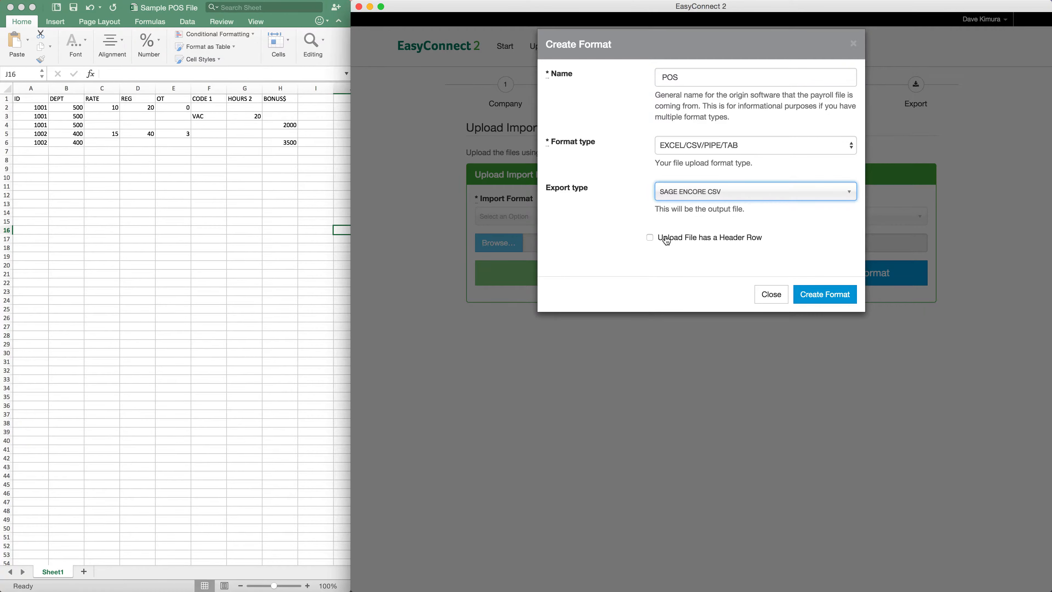
left_click(649, 238)
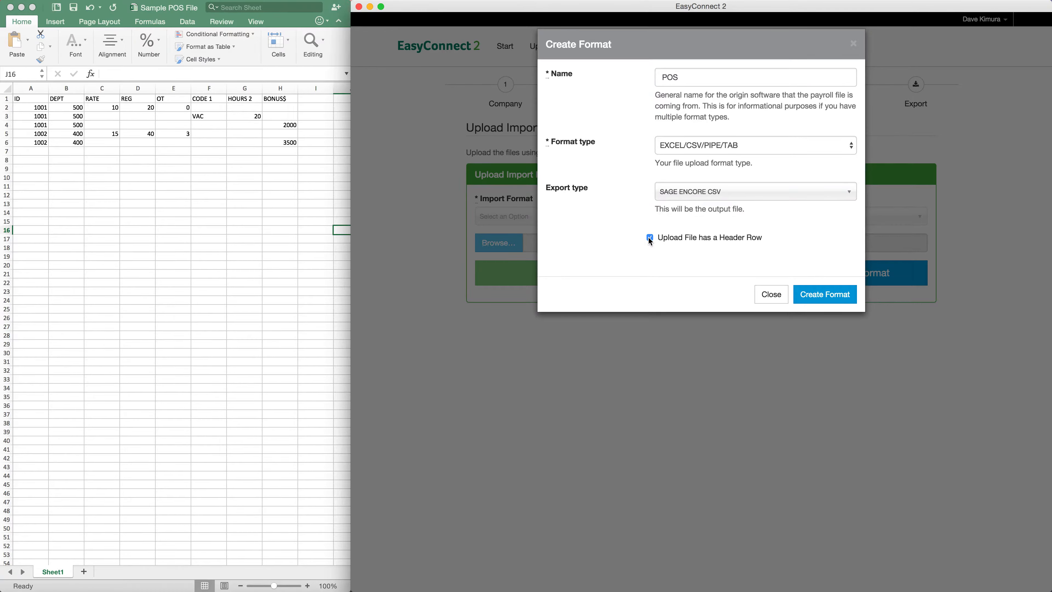
Switch to the Sample POS File in Excel and highlight the header cells A1 to H1
left_click(143, 141)
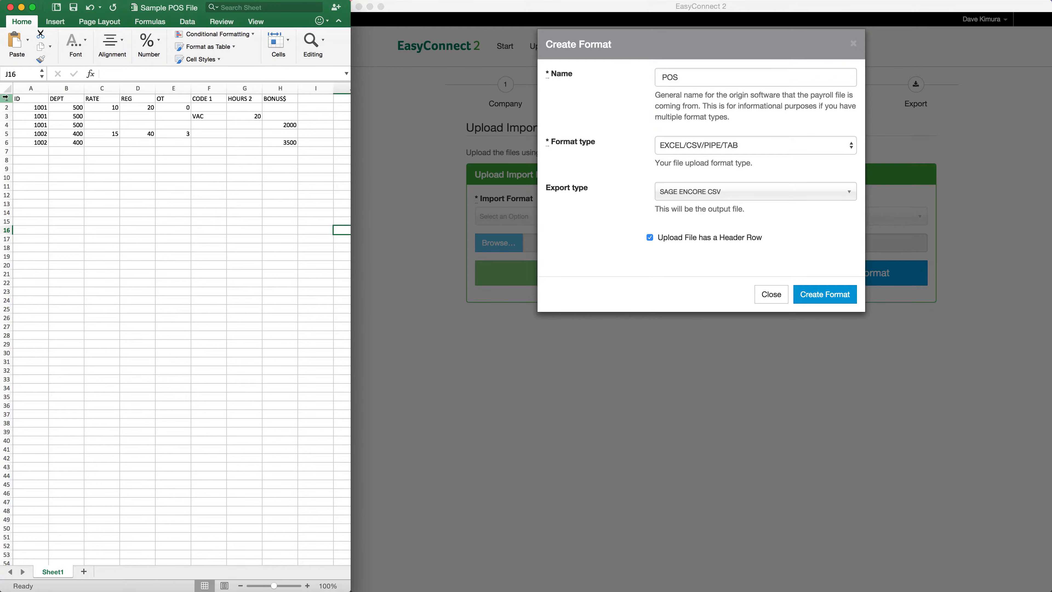
left_click(21, 101)
key("ctrl+shift+Right")
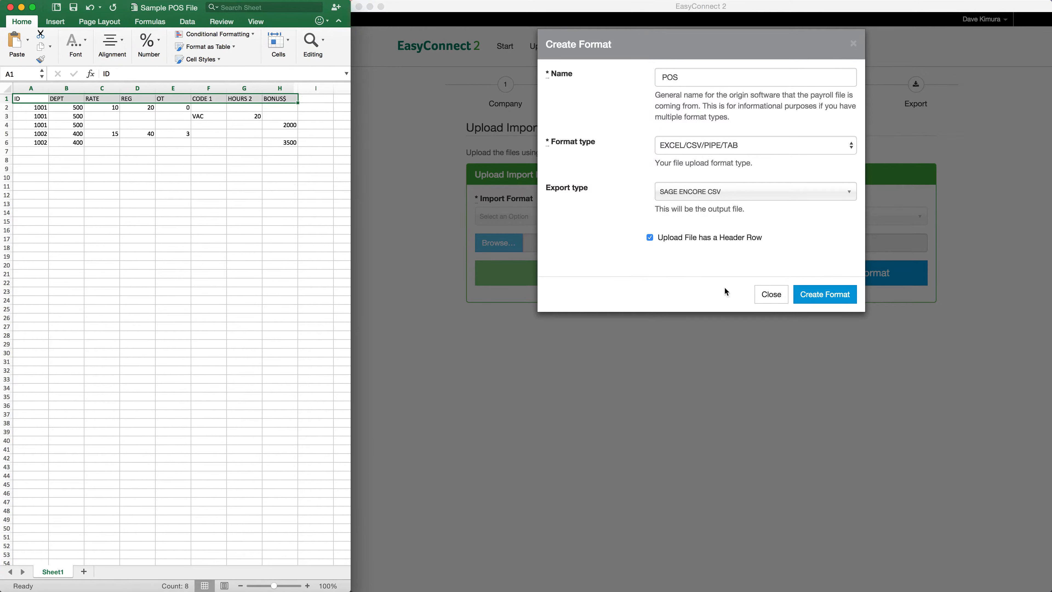
Back in EasyConnect 2, create the POS format and upload Sample POS File.xlsx with it
left_click(682, 166)
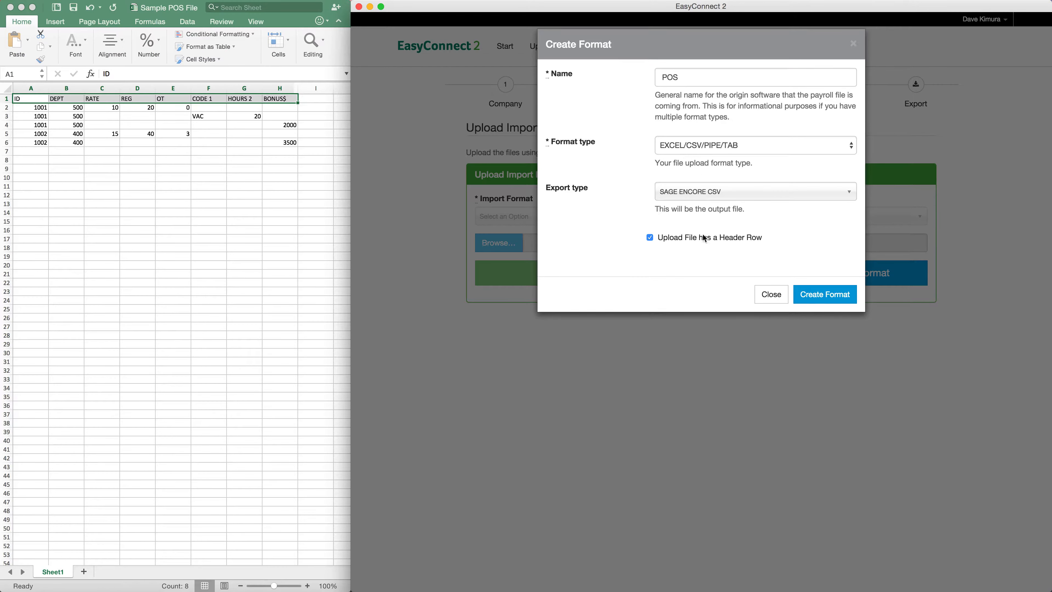
left_click(819, 304)
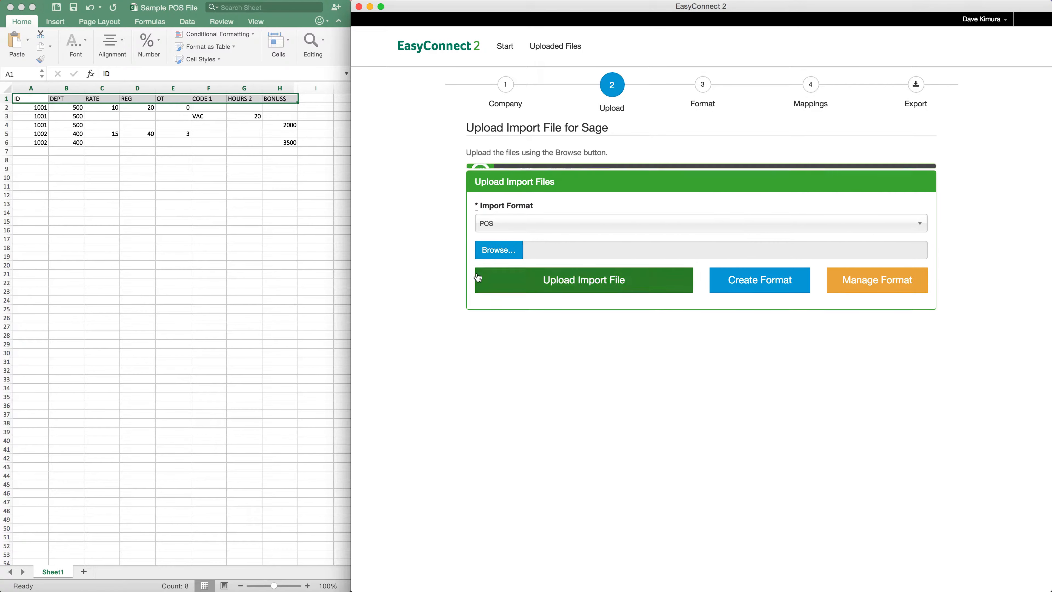
left_click(505, 243)
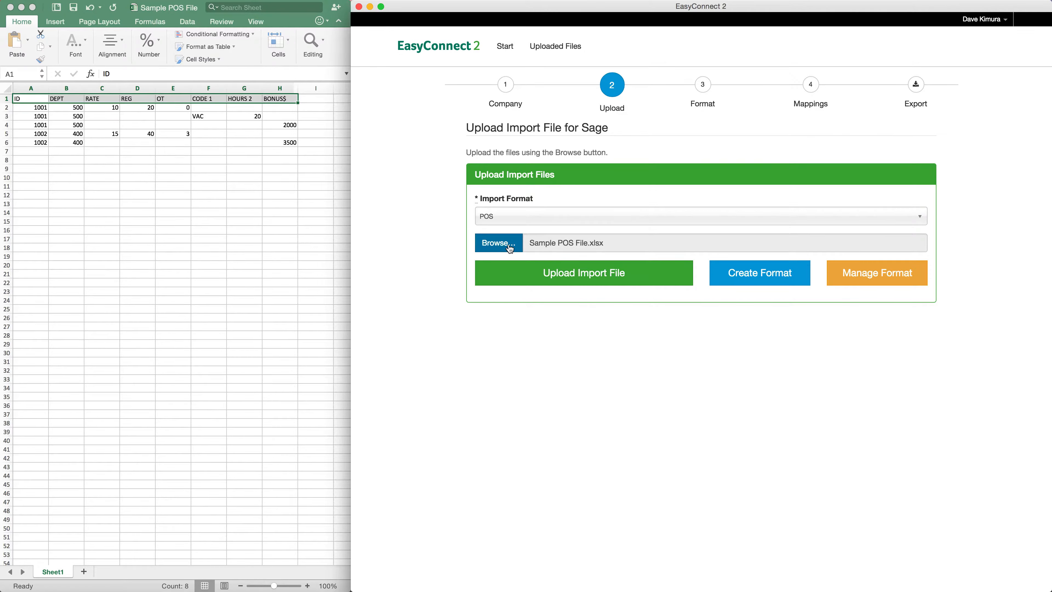
left_click(556, 283)
Map the id column to Employee Identifier and the dept column to Department Code
left_click(209, 273)
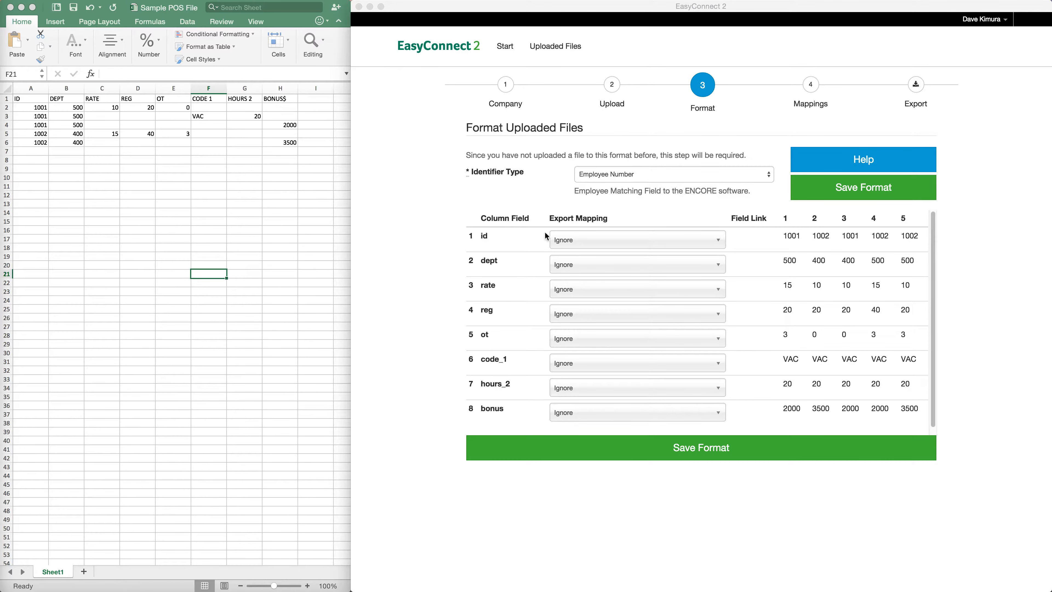
left_click(514, 273)
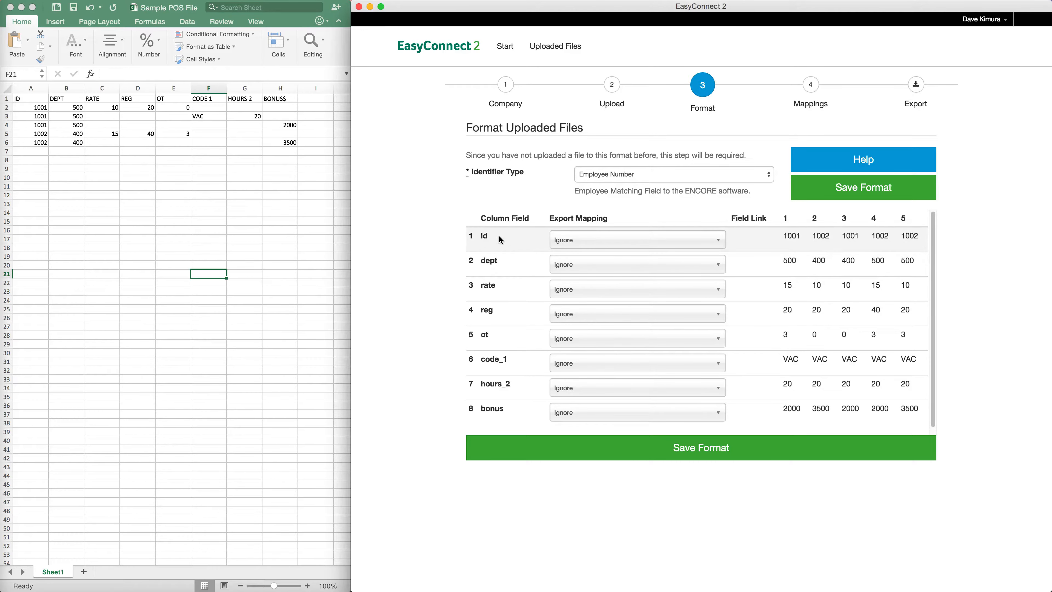
left_click(573, 242)
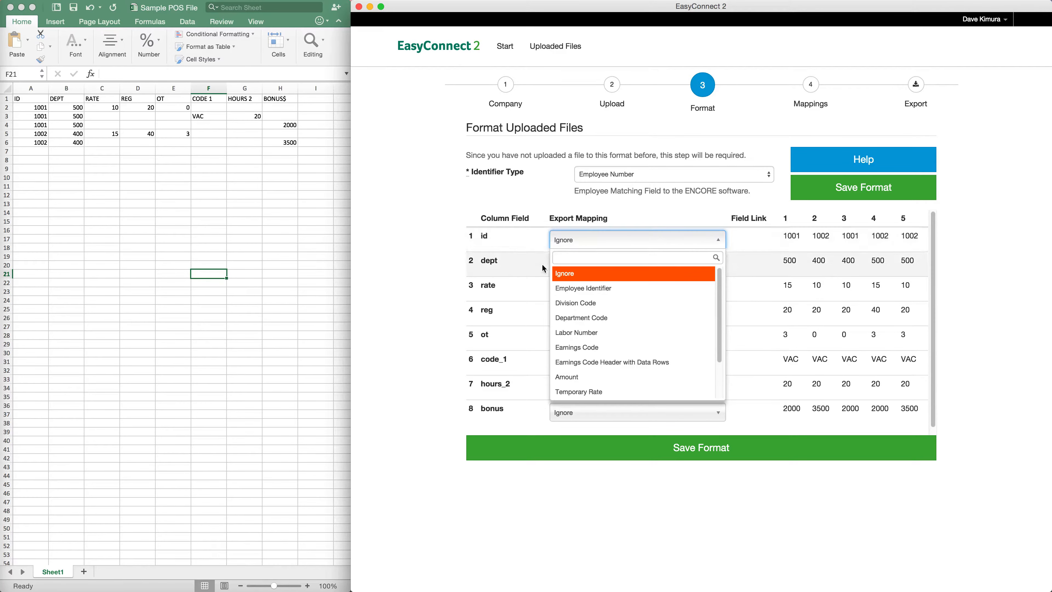
left_click(585, 290)
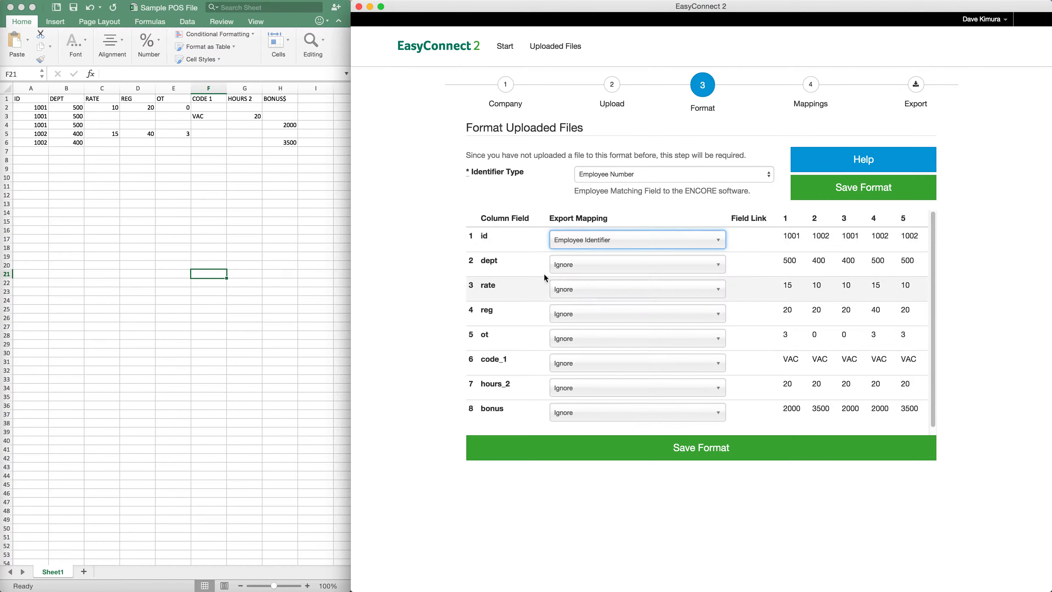
left_click(556, 266)
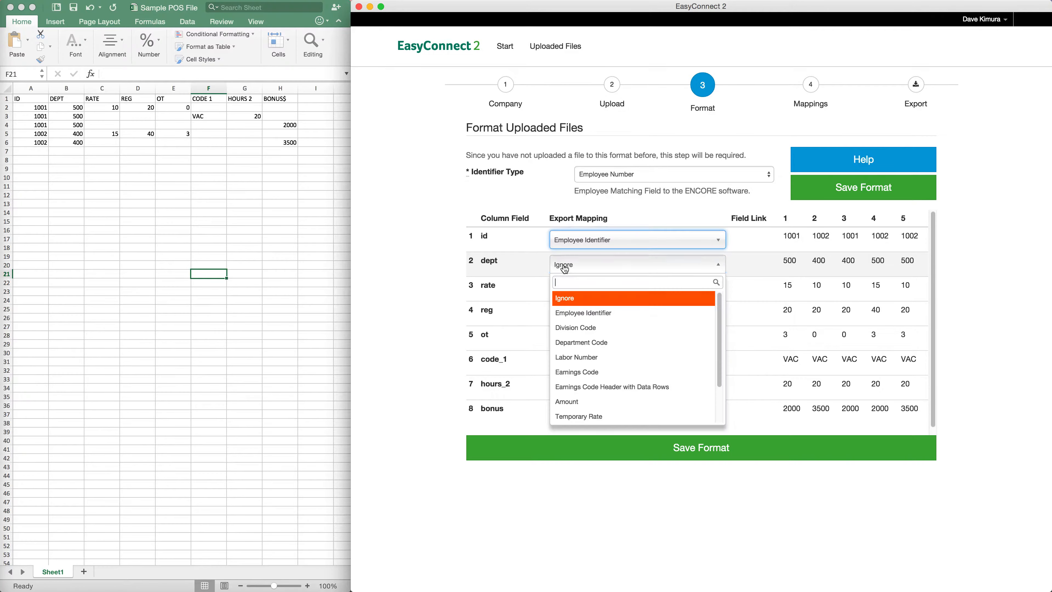
type("de")
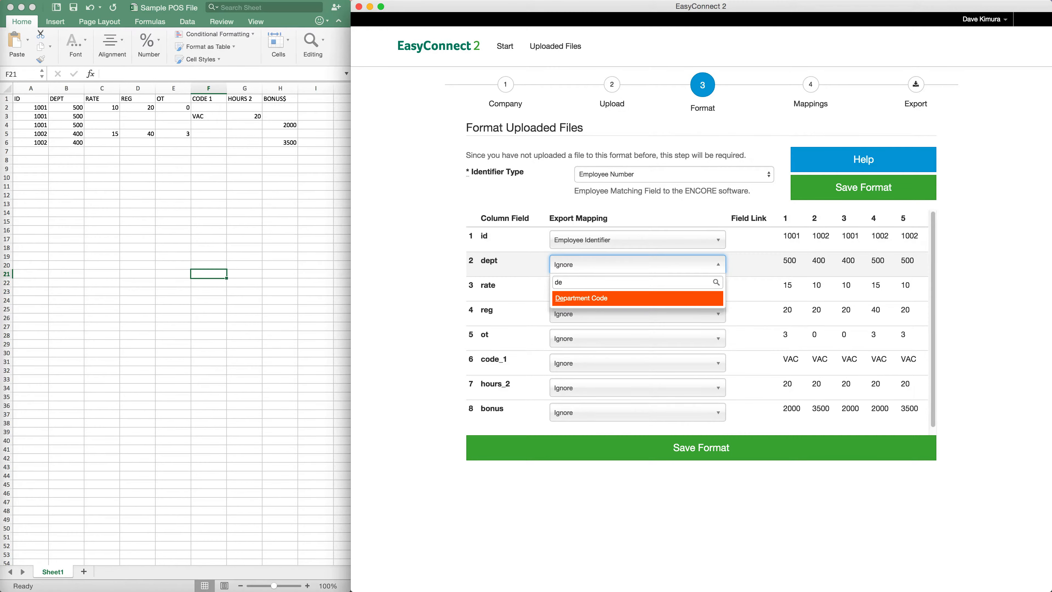
left_click(581, 301)
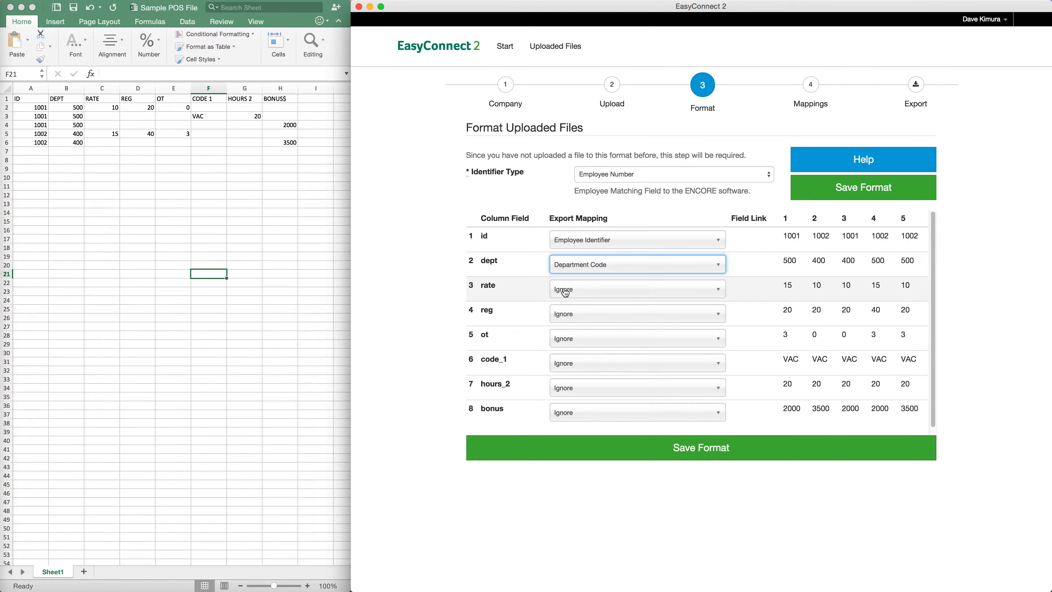
Map the rate column to Temporary Rate
left_click(563, 293)
type("ra")
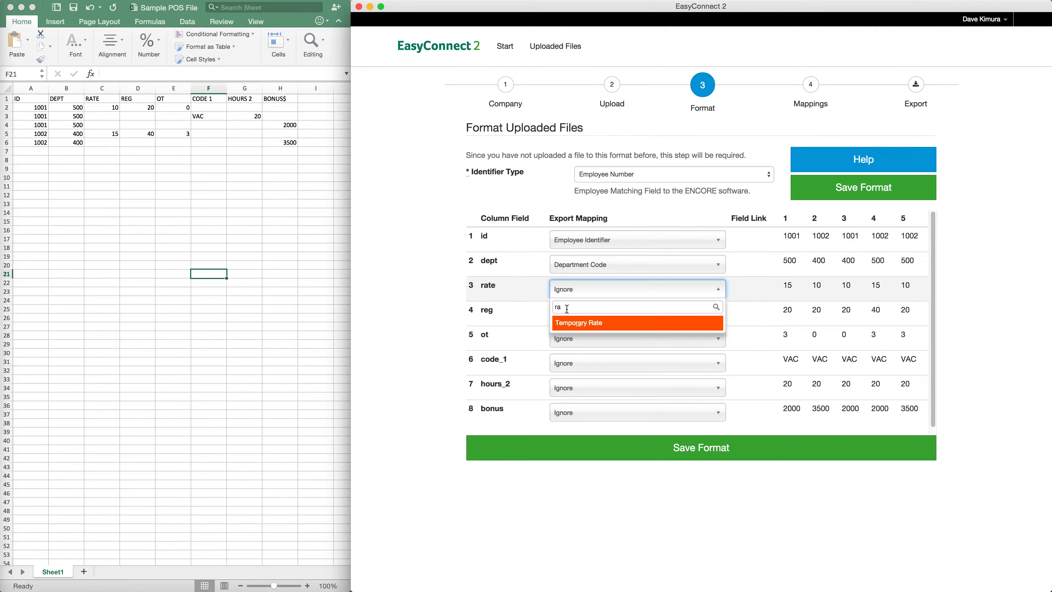
left_click(571, 326)
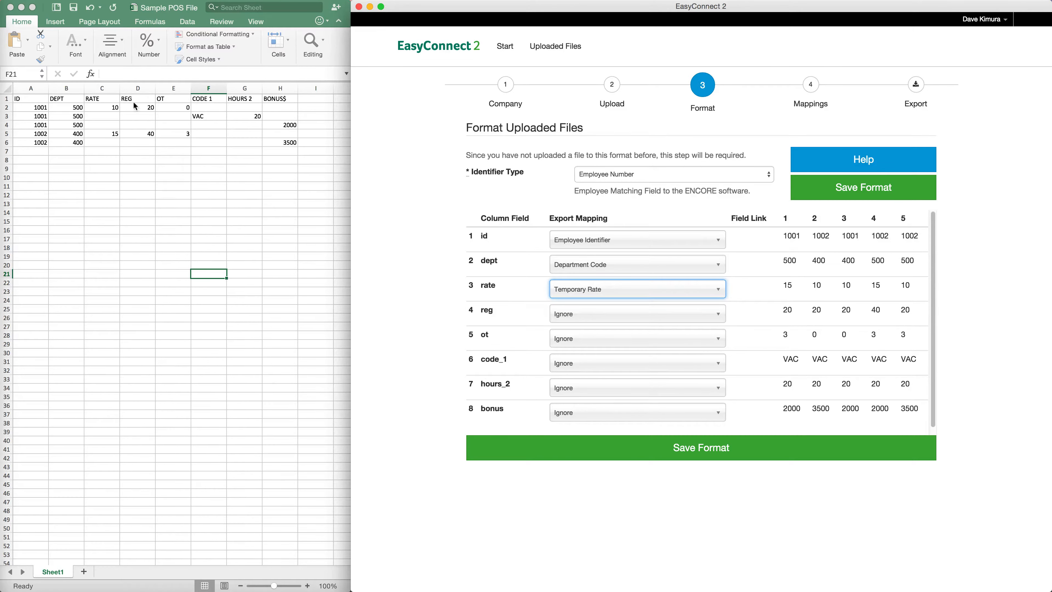
Switch to the Excel sheet and highlight the REG column to examine its hours
left_click(134, 118)
left_click(139, 88)
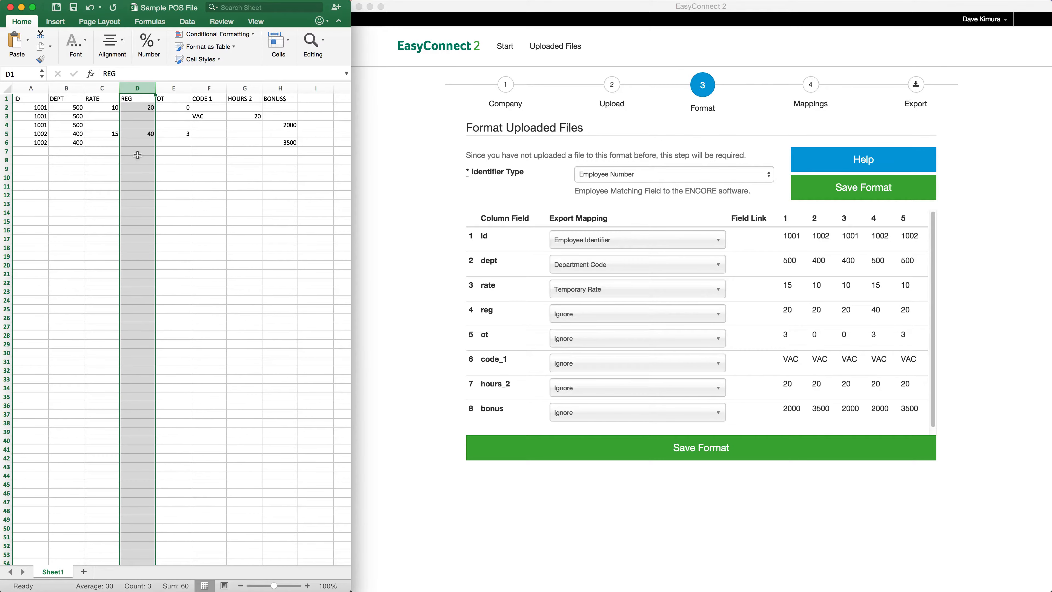
Back in EasyConnect 2, map the reg and ot columns to Earnings Code Header with Data Rows
left_click(434, 359)
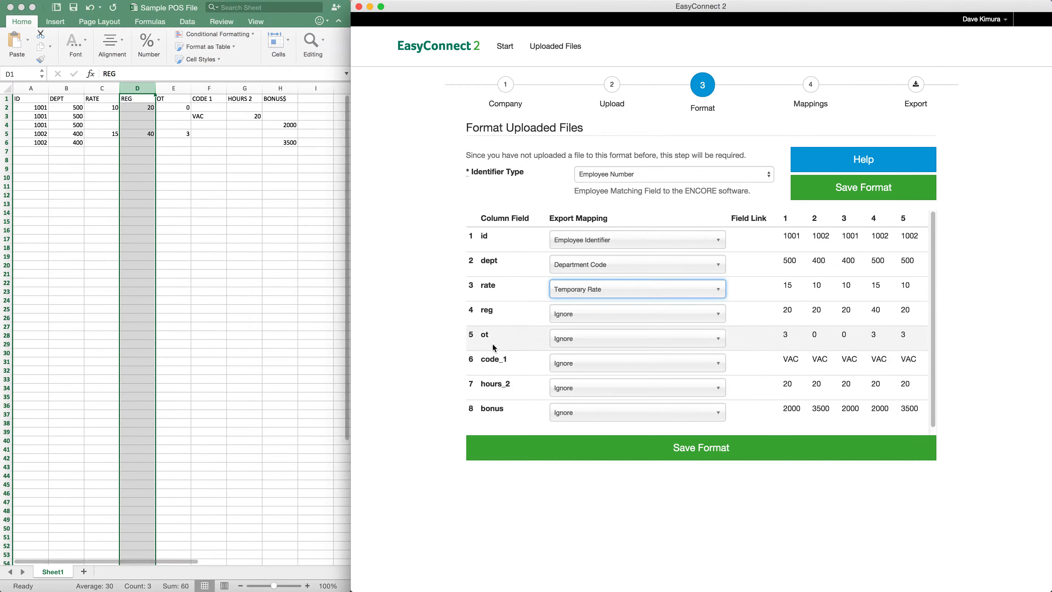
left_click(574, 314)
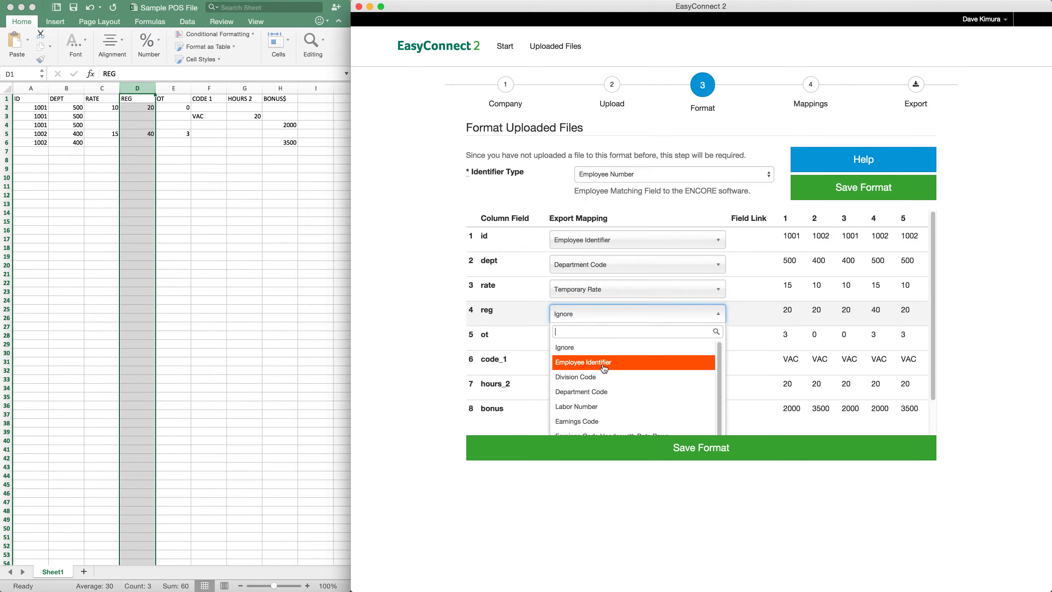
scroll(592, 365, "down", 2)
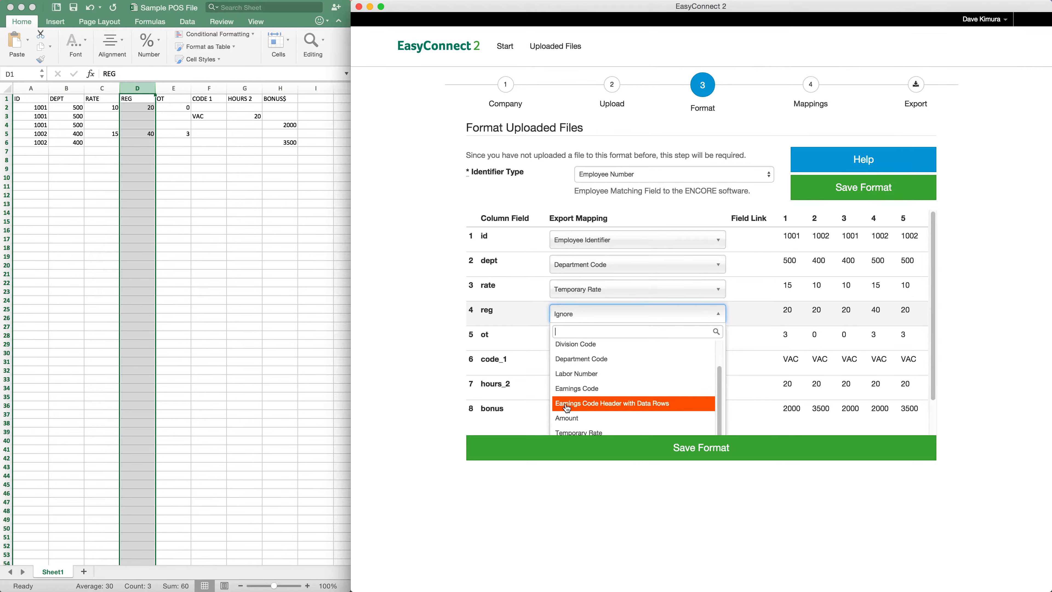
left_click(654, 409)
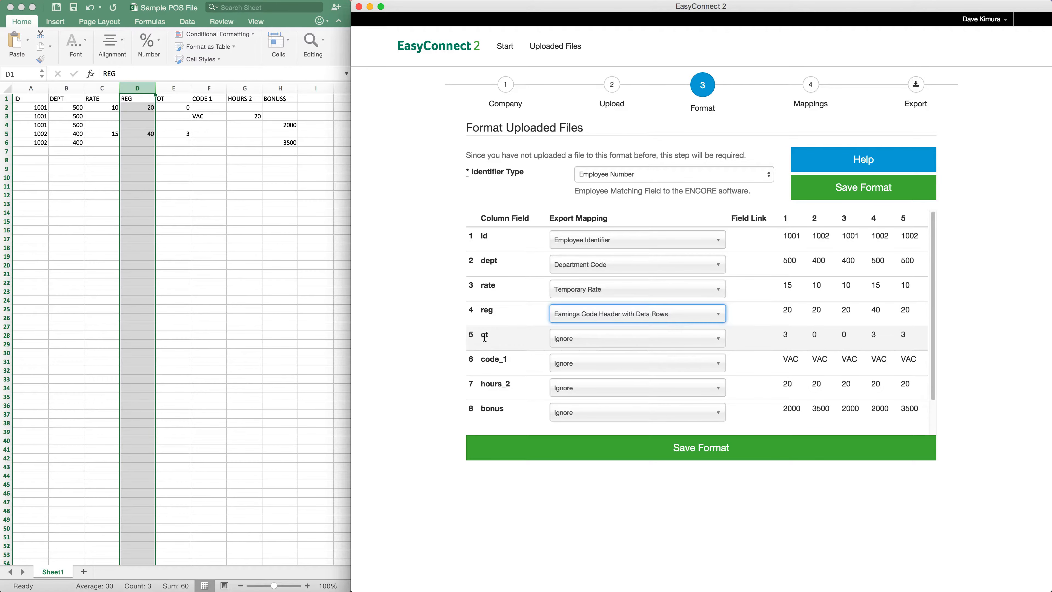
left_click(564, 343)
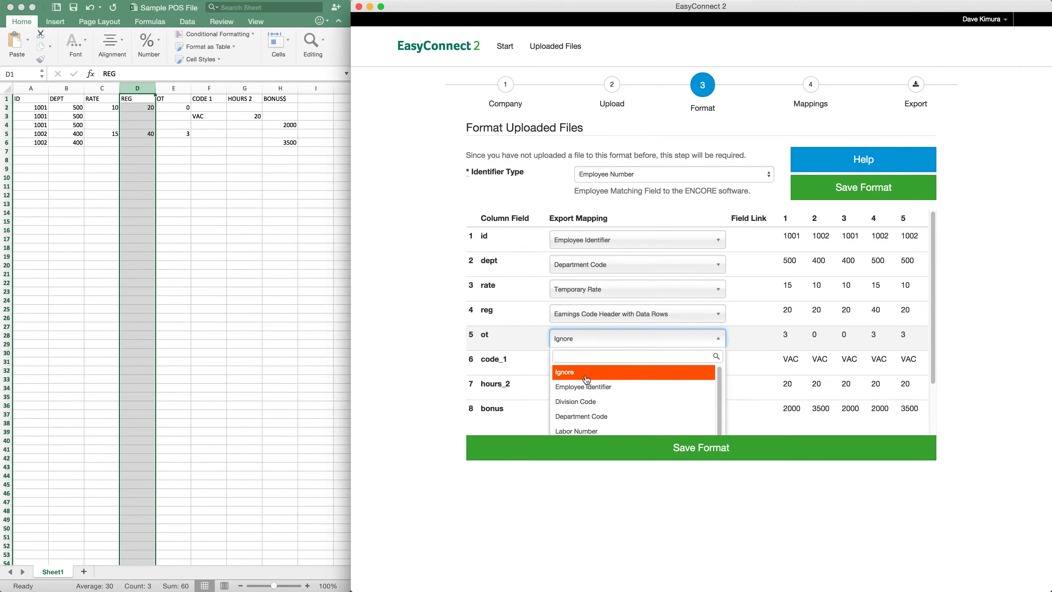
type("ea")
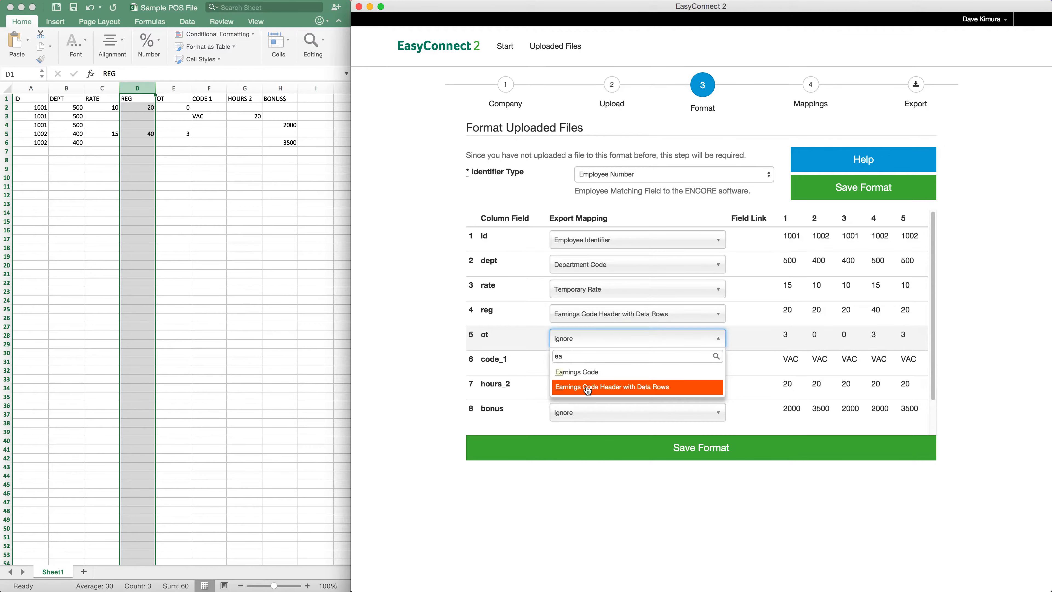
left_click(587, 386)
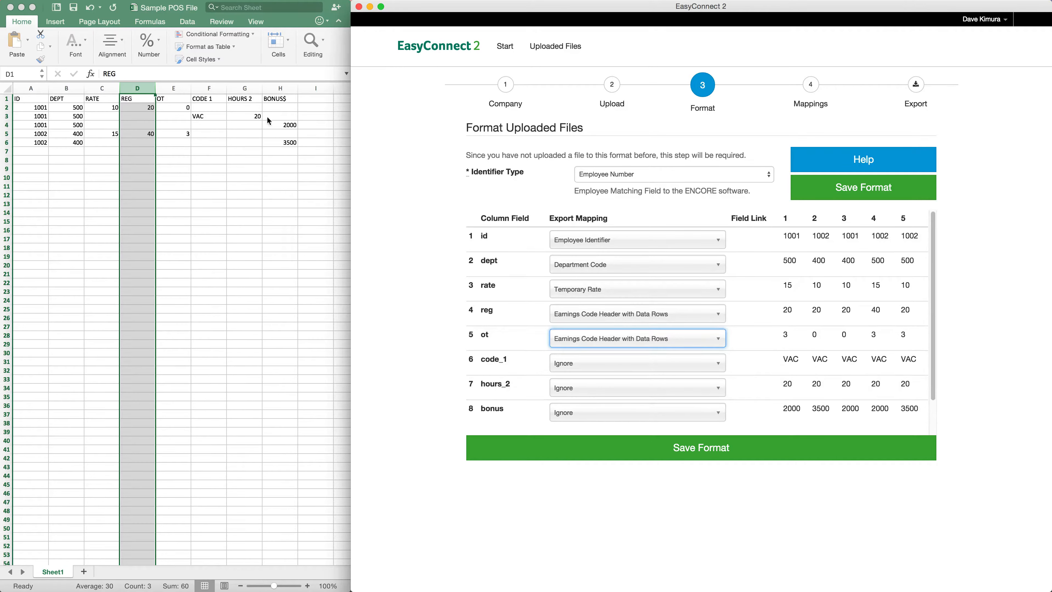
Switch to the Excel sheet and highlight the VAC entry with its hours, plus the CODE 1 and HOURS 2 columns, to examine how they pair
left_click(196, 115)
left_click_drag(196, 116, 253, 117)
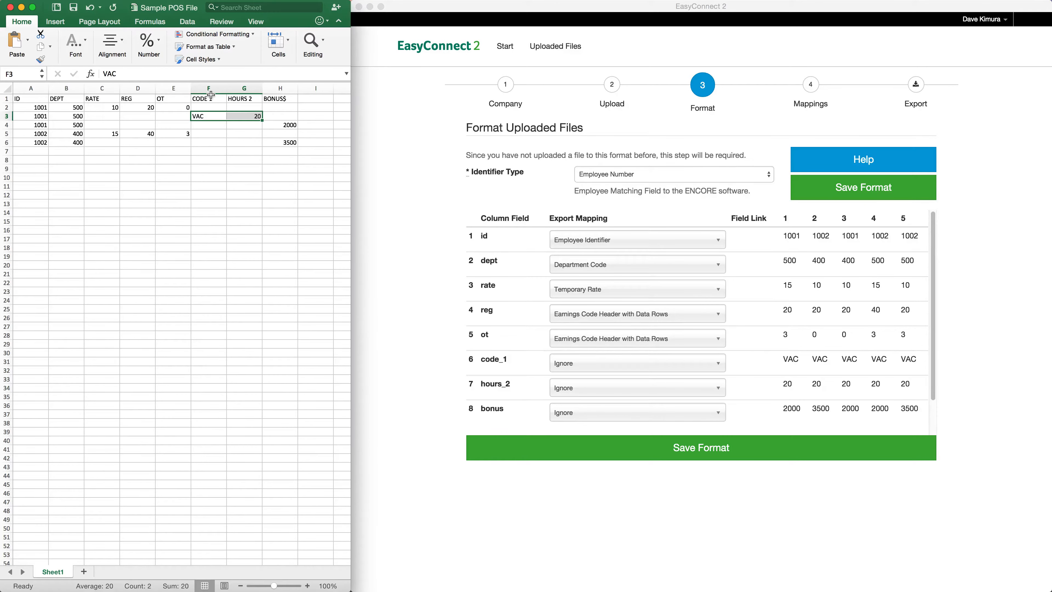
left_click(205, 89)
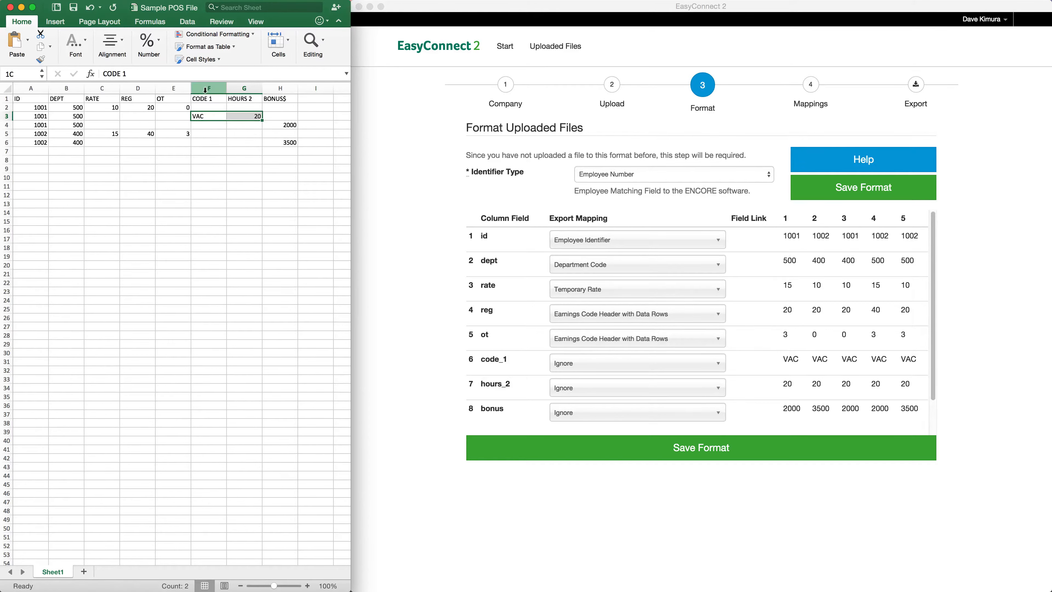
left_click(245, 87)
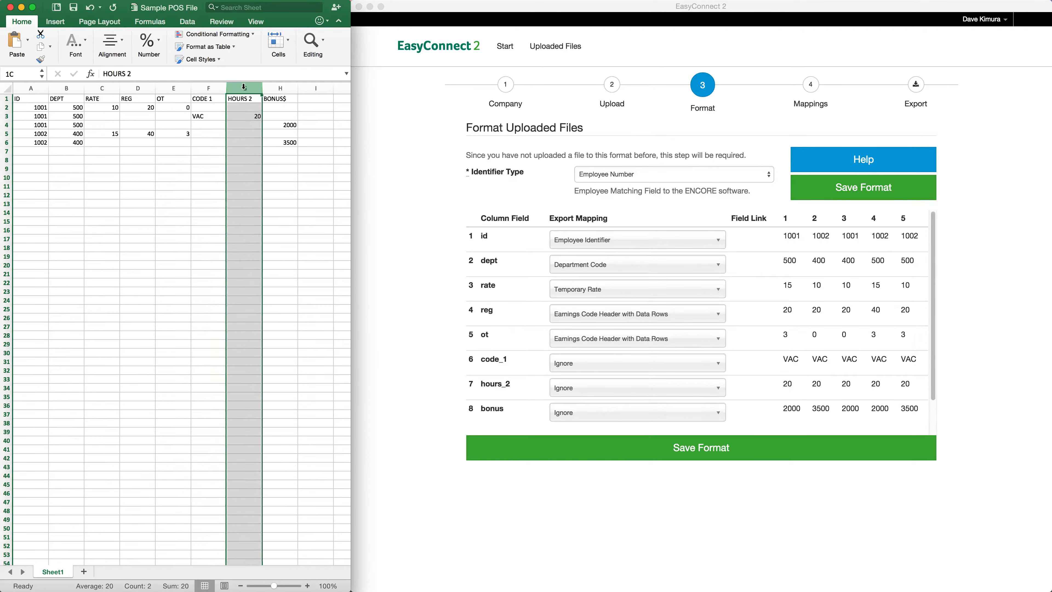
Return to EasyConnect 2 and map the code_1 column to Earnings Code
left_click(447, 286)
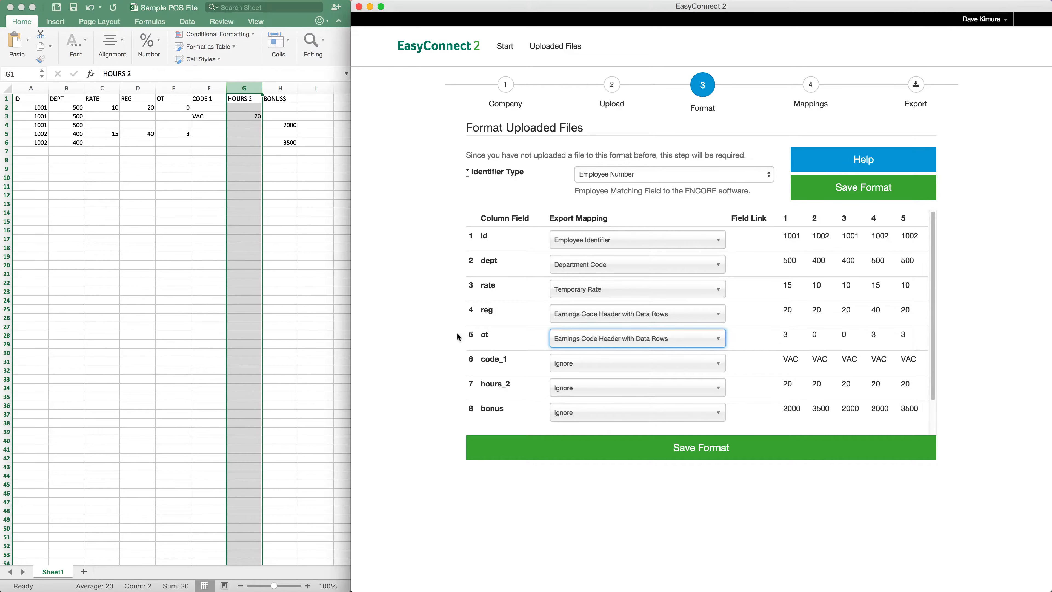
left_click(566, 365)
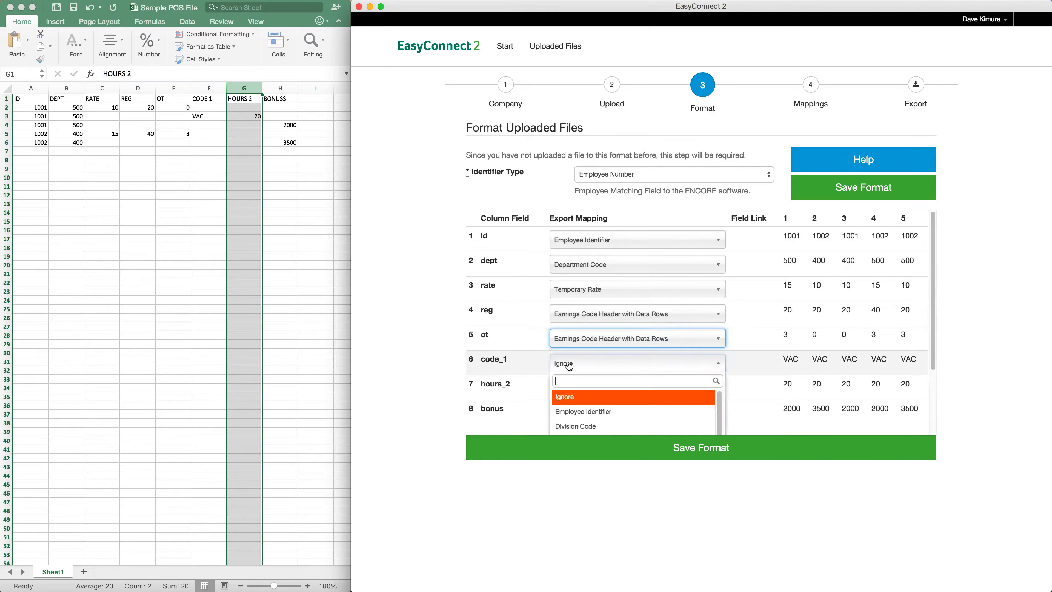
scroll(588, 410, "down", 3)
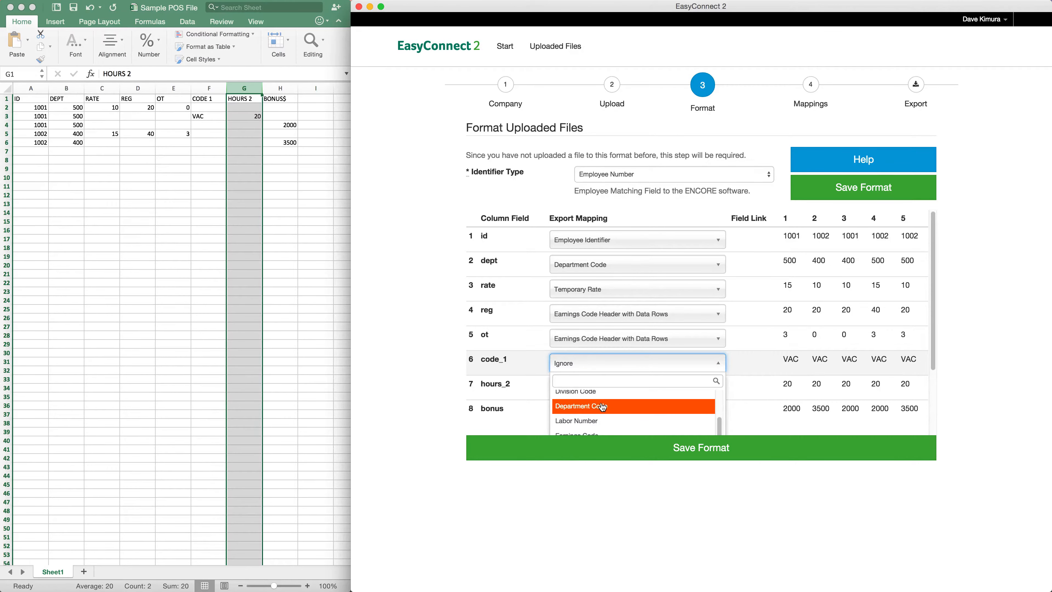
left_click(595, 425)
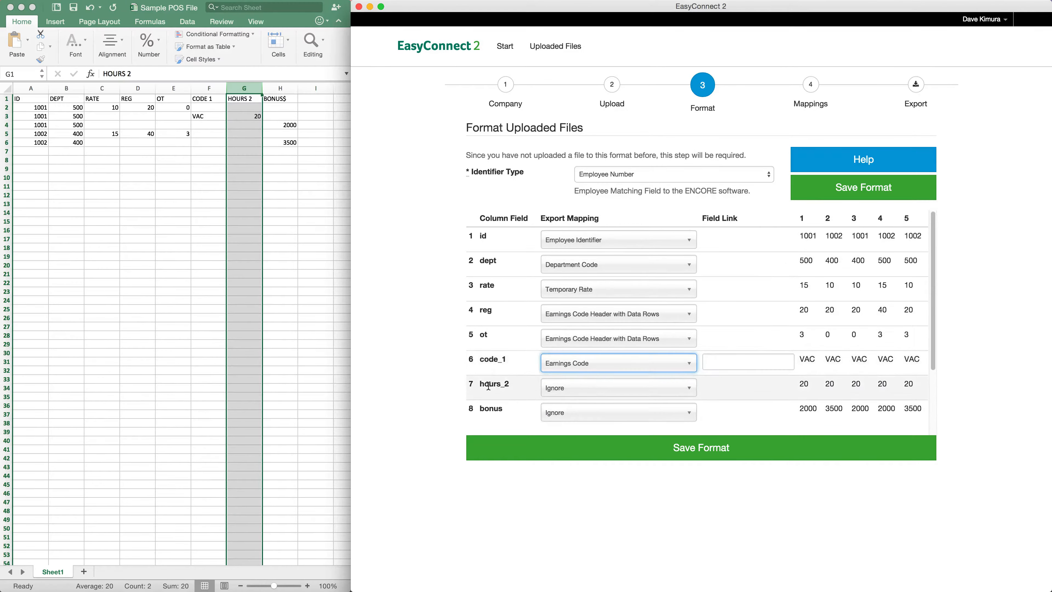
Map the hours_2 column to Amount
left_click(567, 390)
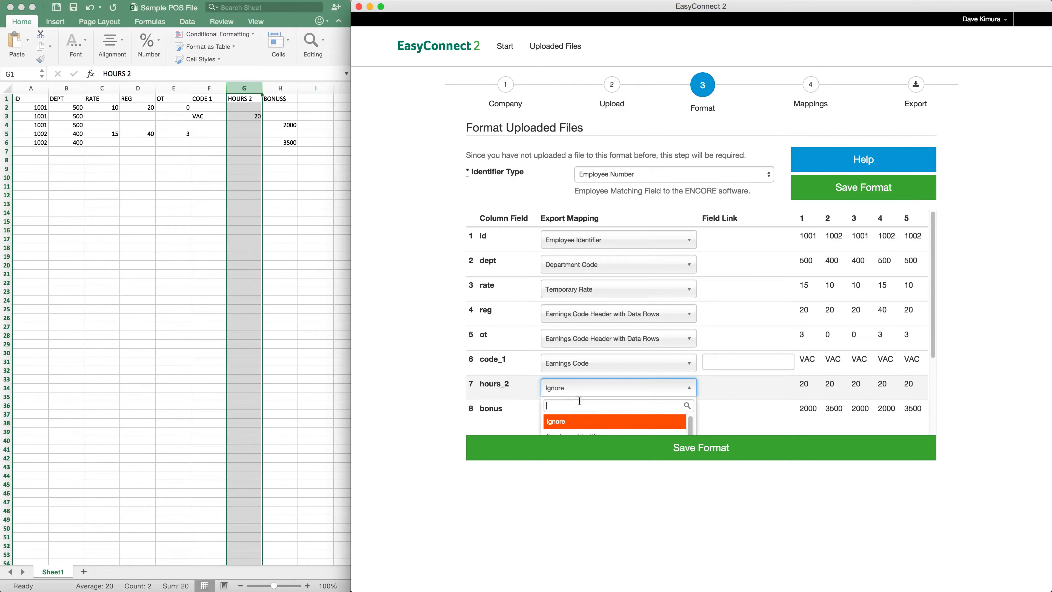
scroll(591, 408, "down", 3)
scroll(737, 397, "down", 5)
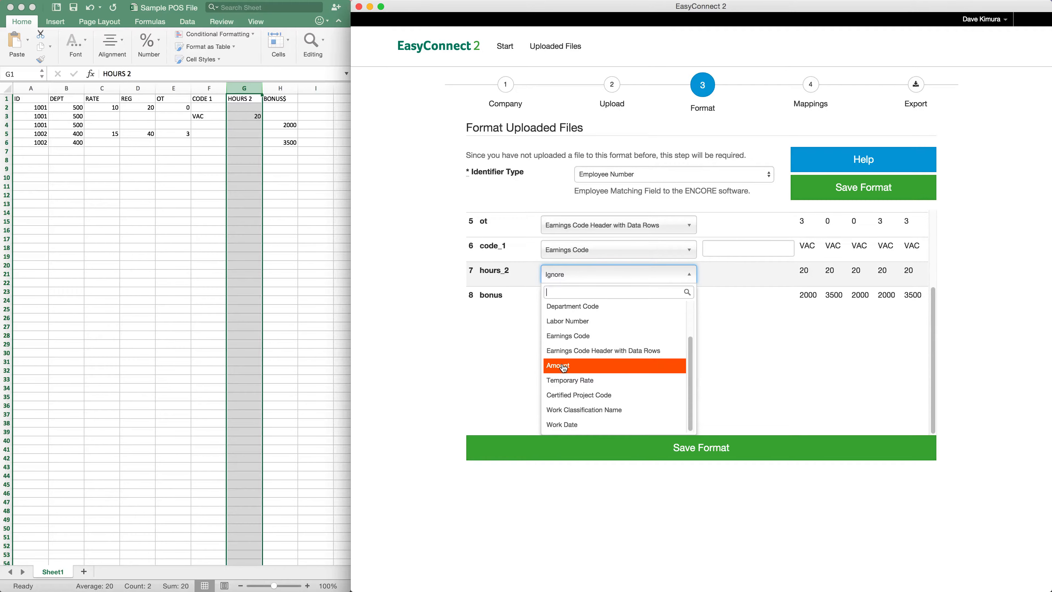
left_click(564, 366)
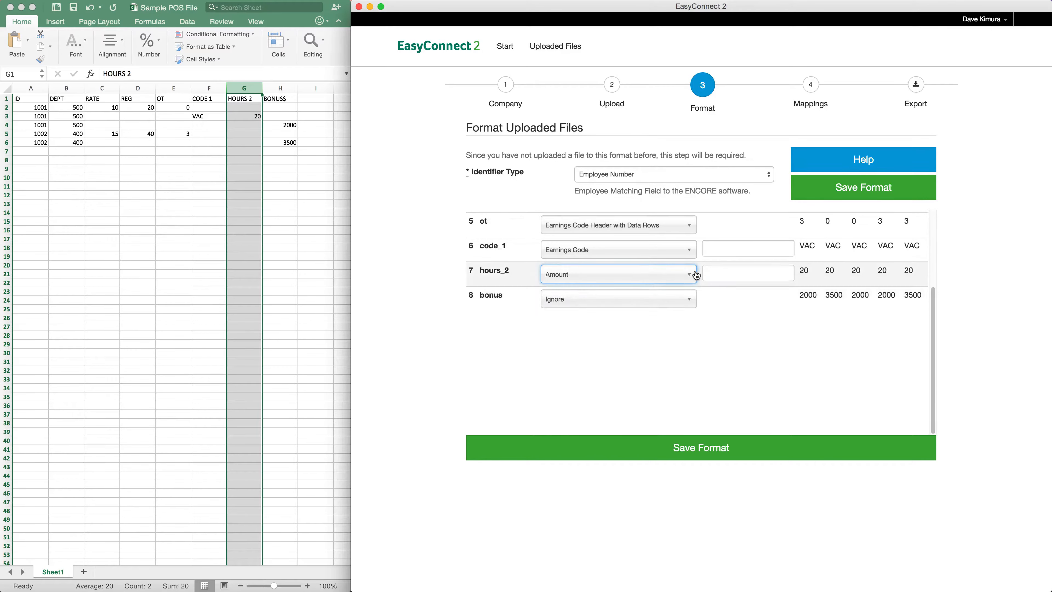
scroll(726, 340, "up", 5)
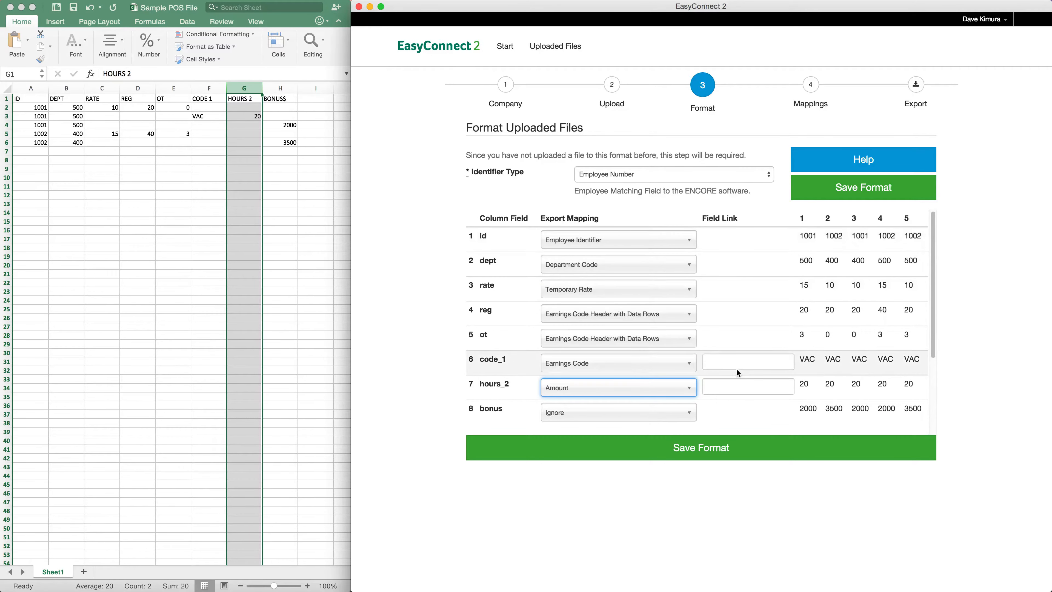
Link the code_1 and hours_2 columns by entering E1 as the field link of both
left_click(734, 363)
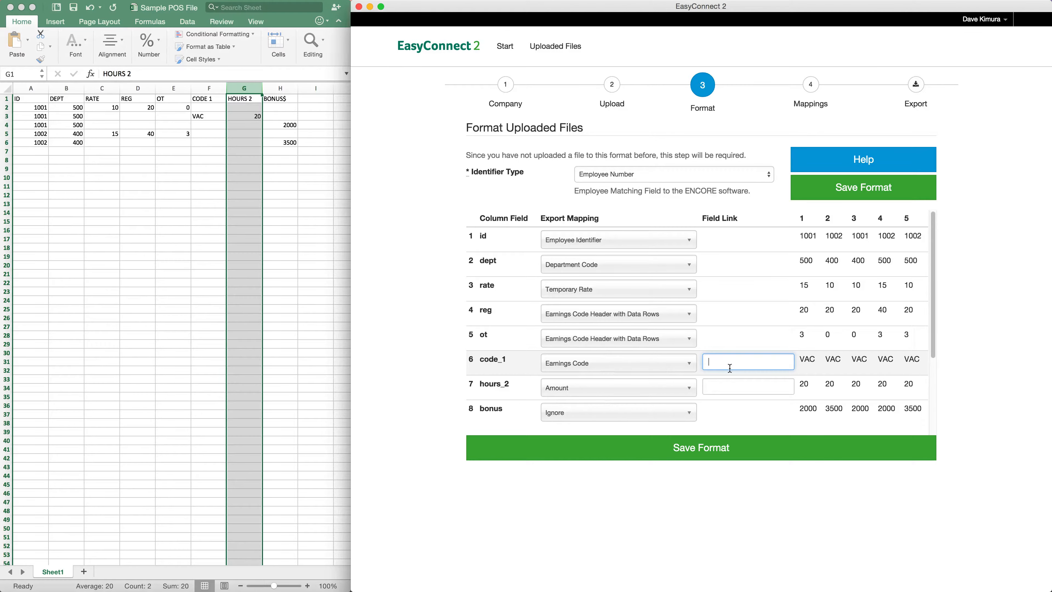
type("E1")
left_click(726, 384)
type("E1")
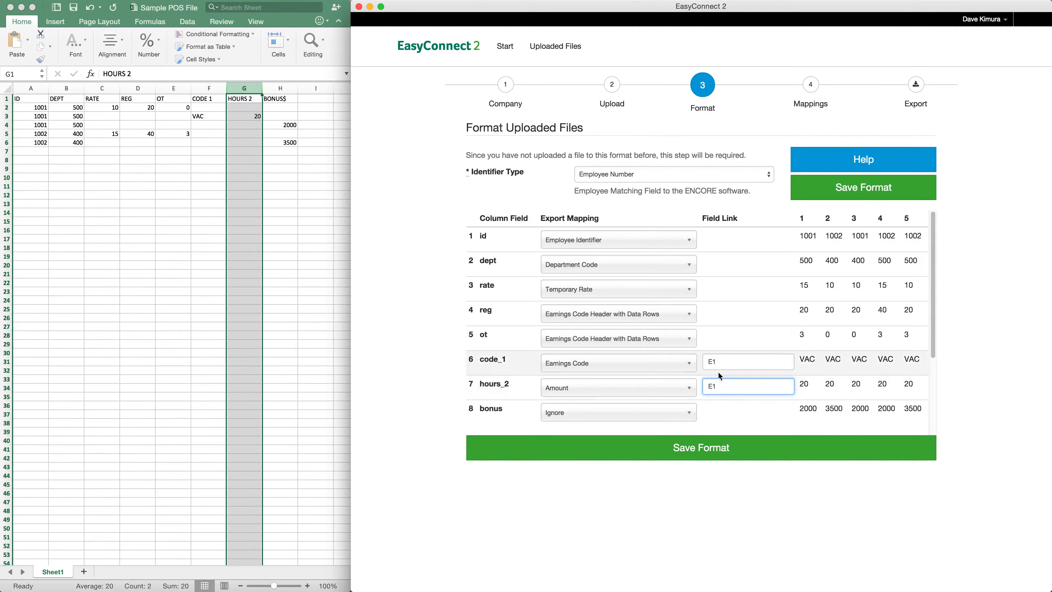
left_click(715, 362)
double_click(718, 384)
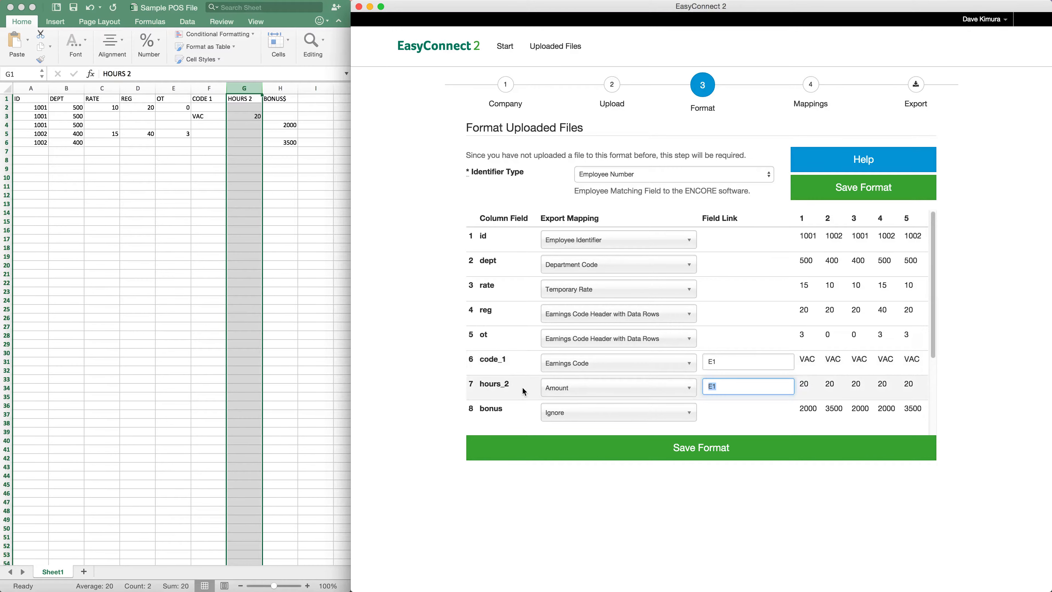
Map the bonus column to Earnings Code Header with Data Rows and save the format
left_click(513, 412)
scroll(513, 413, "down", 2)
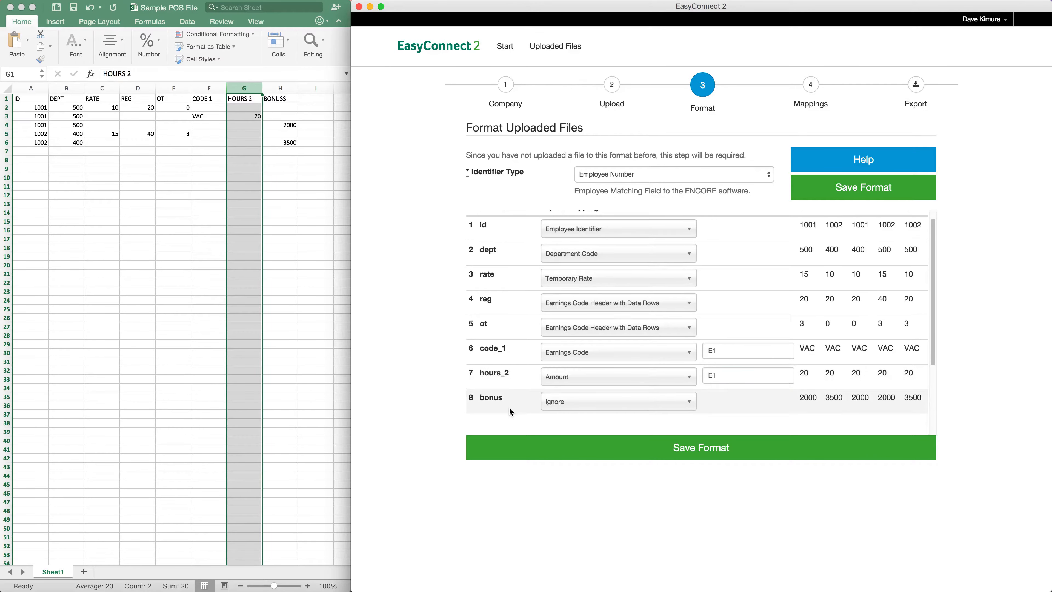
left_click(557, 388)
scroll(516, 387, "down", 1)
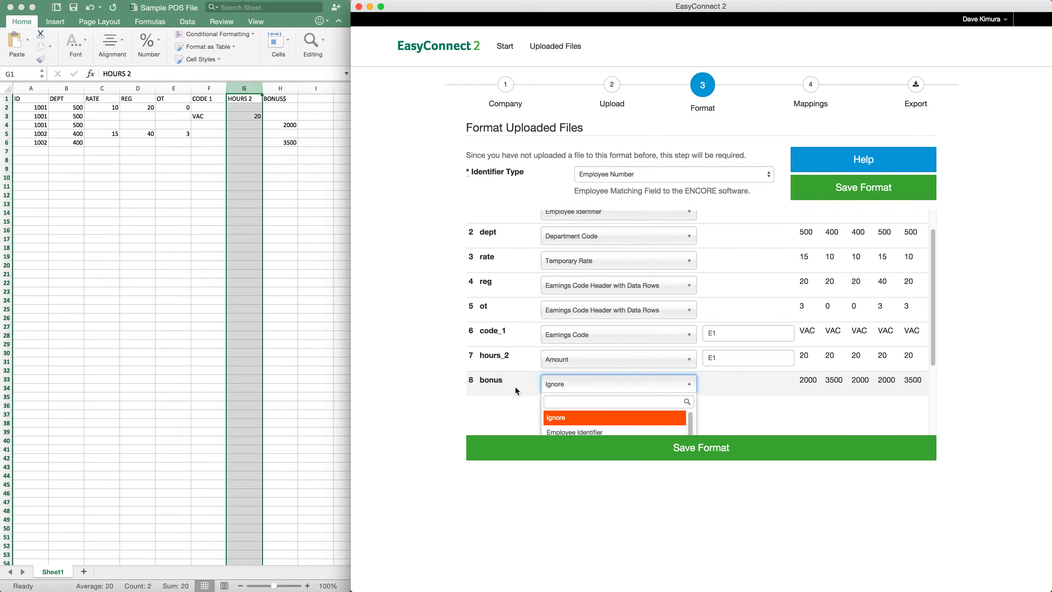
scroll(517, 387, "down", 5)
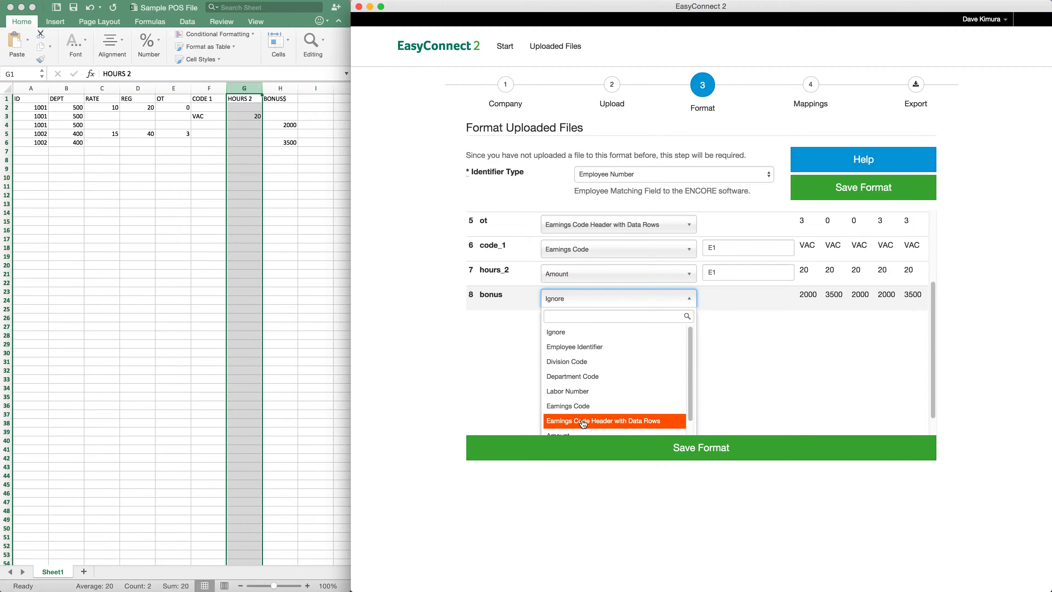
left_click(584, 422)
scroll(536, 405, "up", 2)
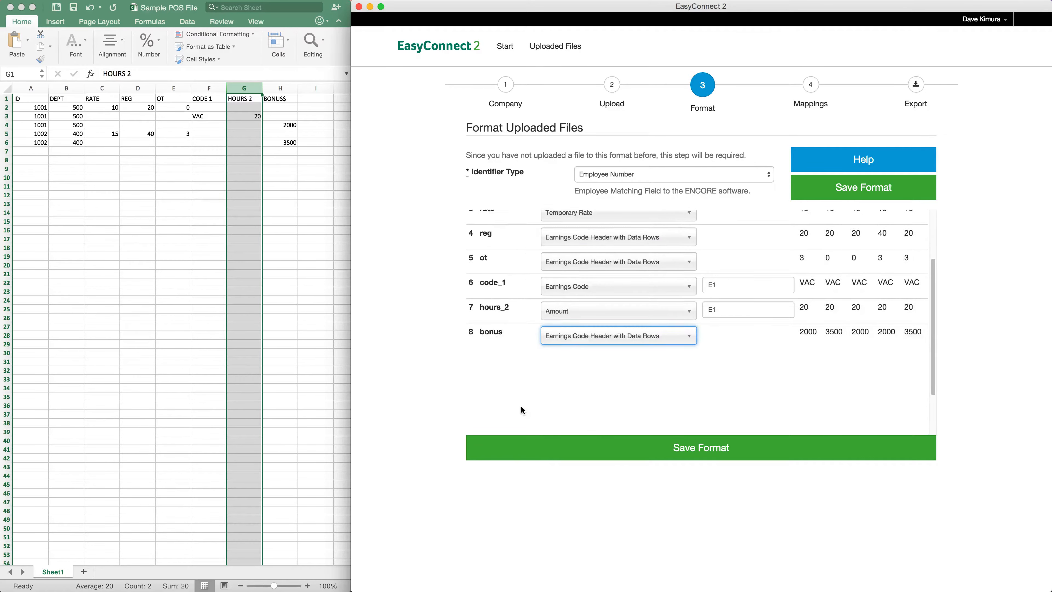
scroll(522, 410, "up", 3)
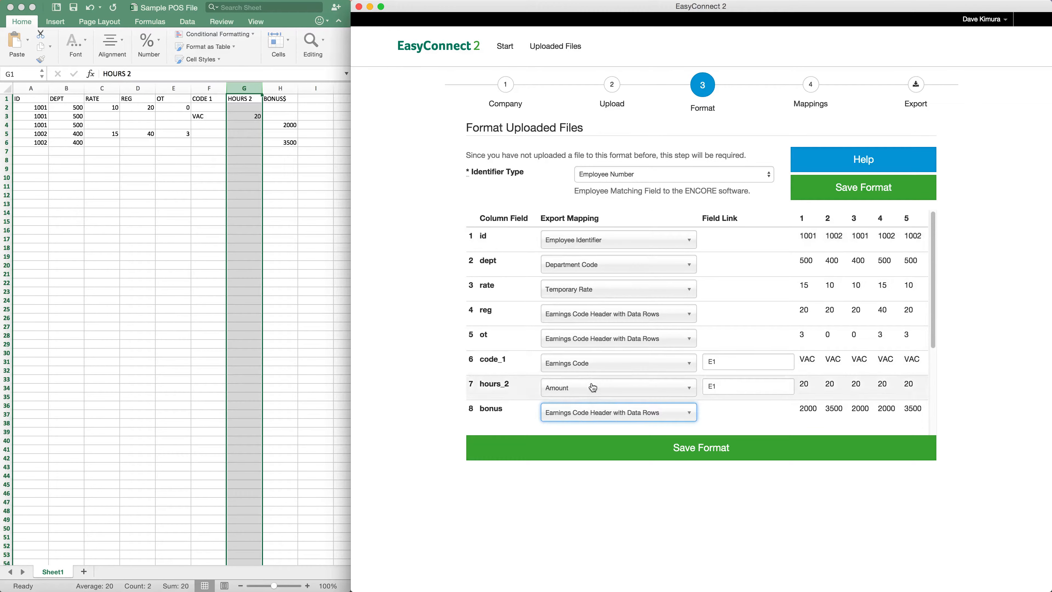
left_click(680, 455)
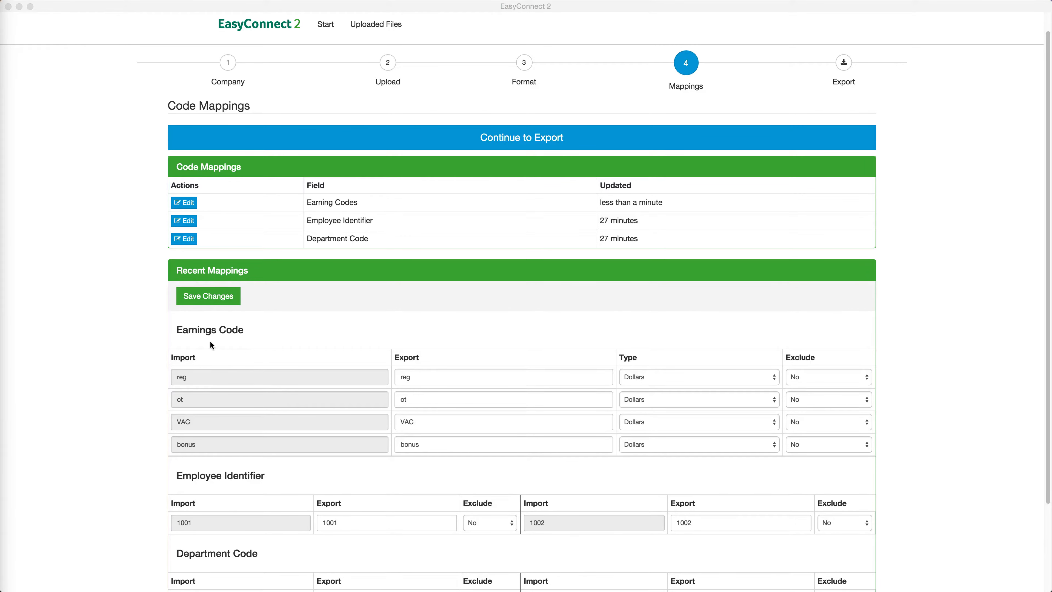
Set the export code of the reg earnings code to 01
left_click(429, 379)
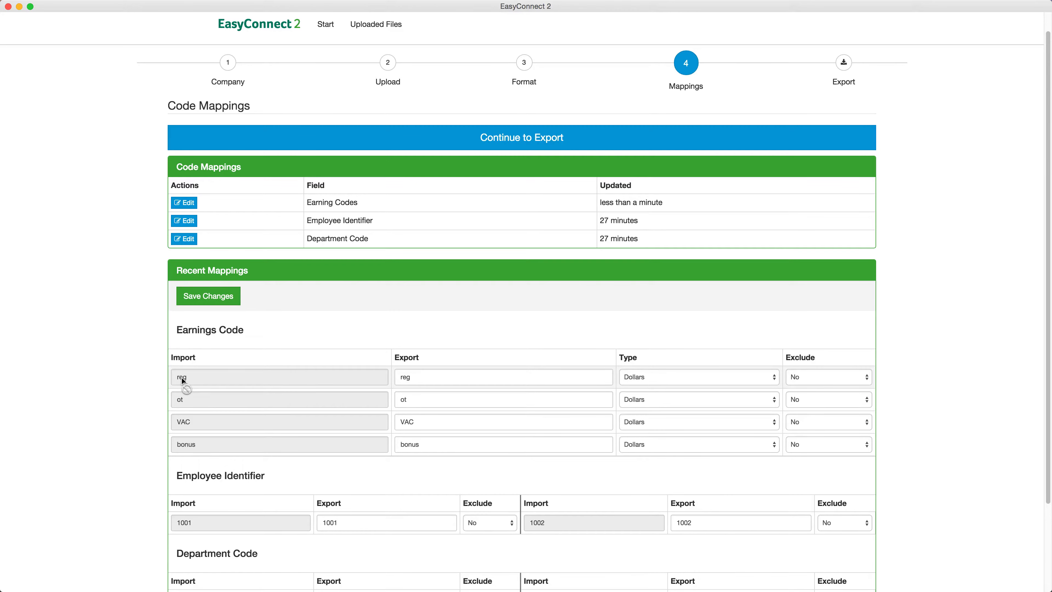
left_click(424, 379)
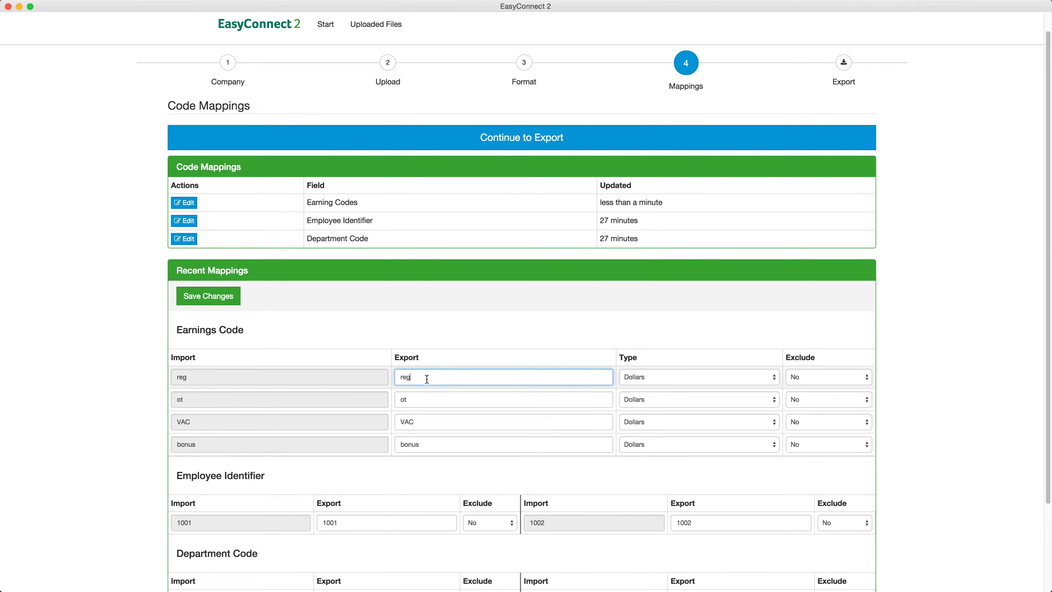
type("01")
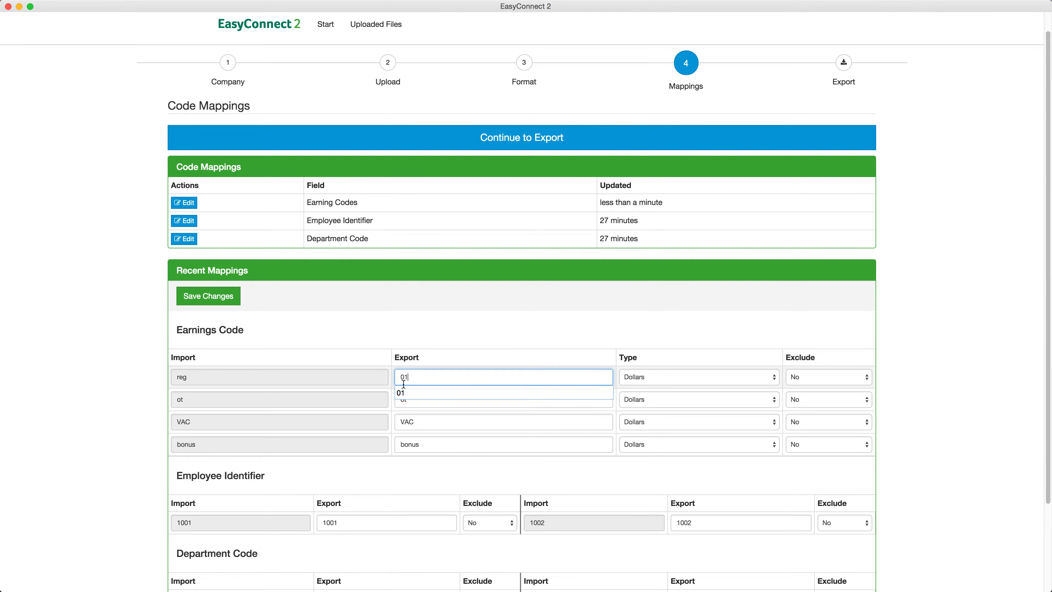
left_click(401, 344)
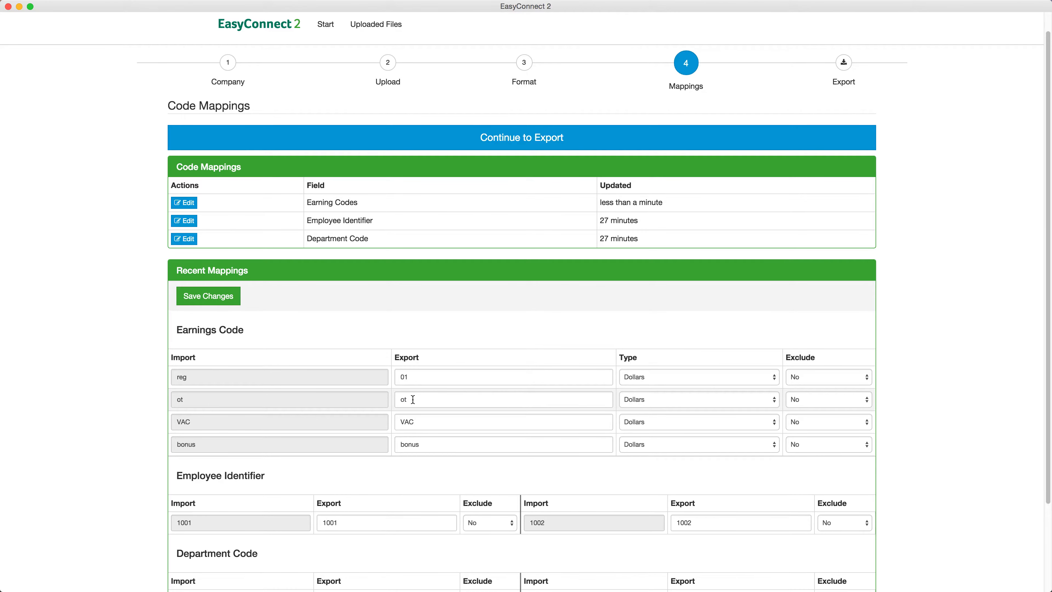
left_click(411, 377)
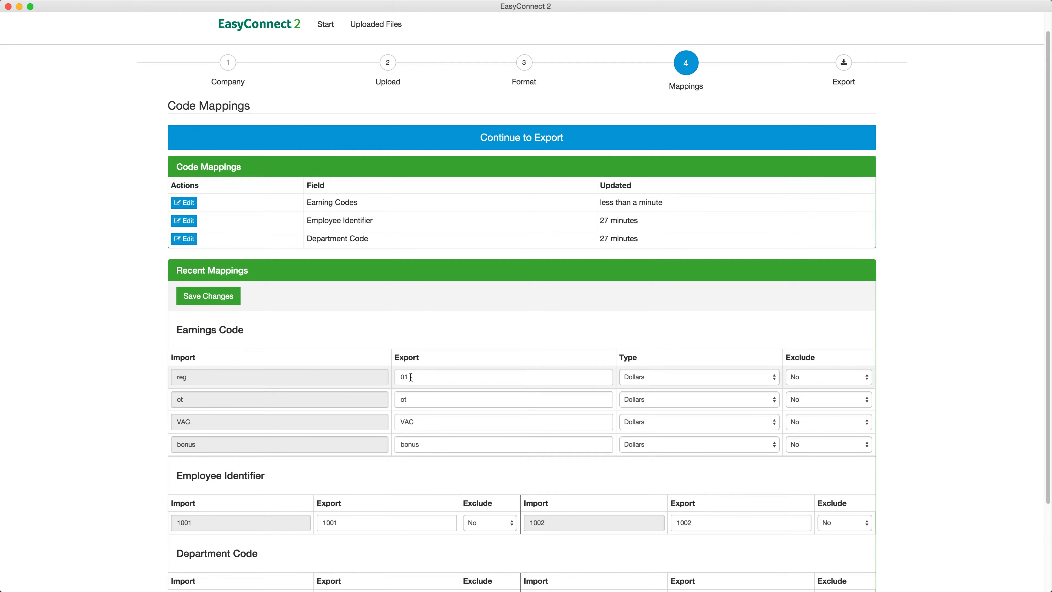
Set the earnings export codes to 02 for ot, 03 for VAC and 08 for bonus
left_click(412, 399)
double_click(412, 400)
type("02")
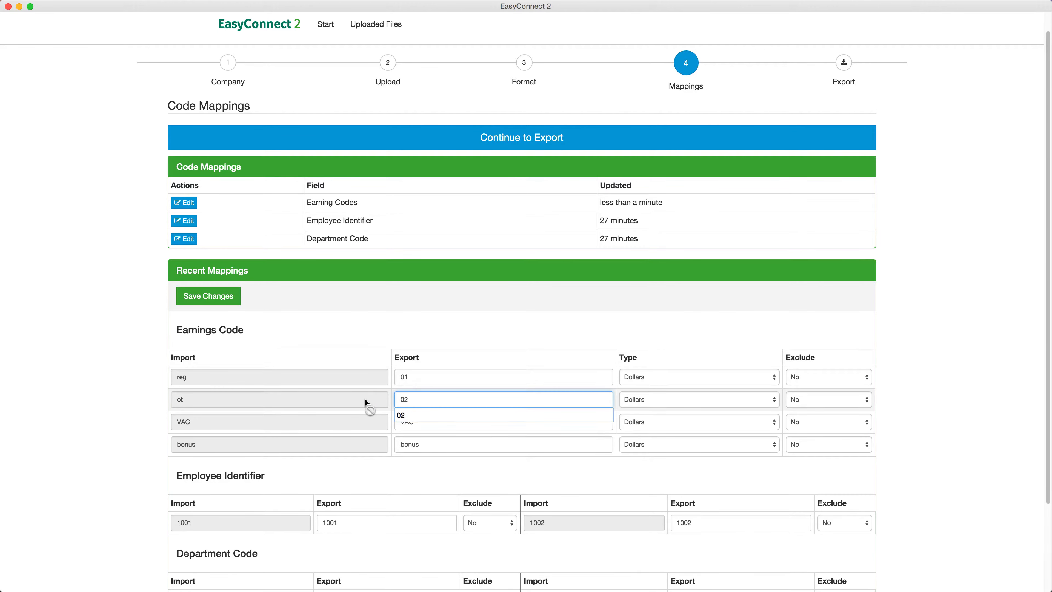
key("Escape")
key("Tab")
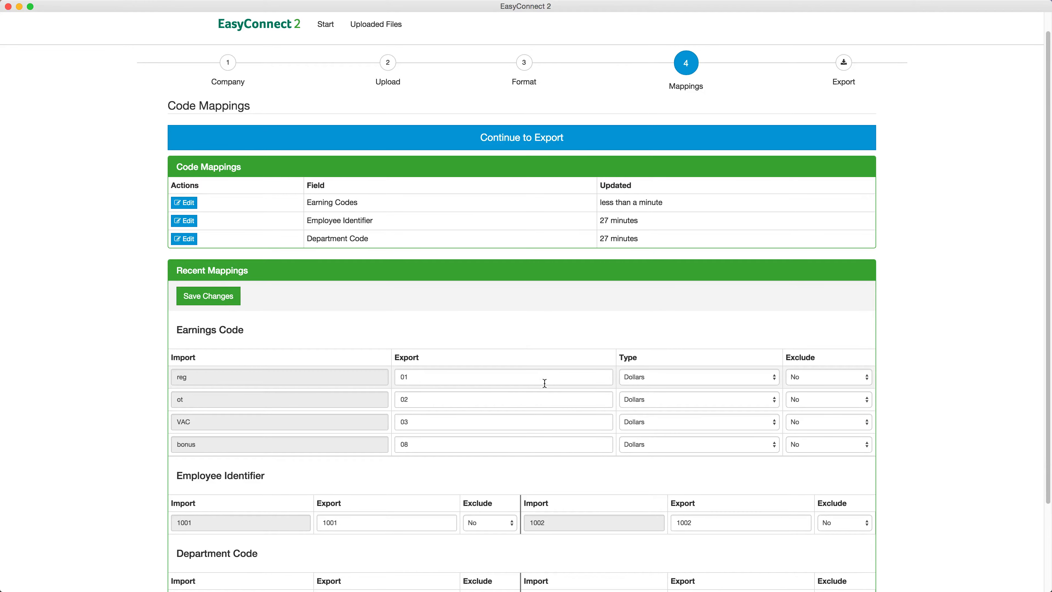
Set the type of the reg earnings code to Hours
left_click(685, 383)
left_click(668, 384)
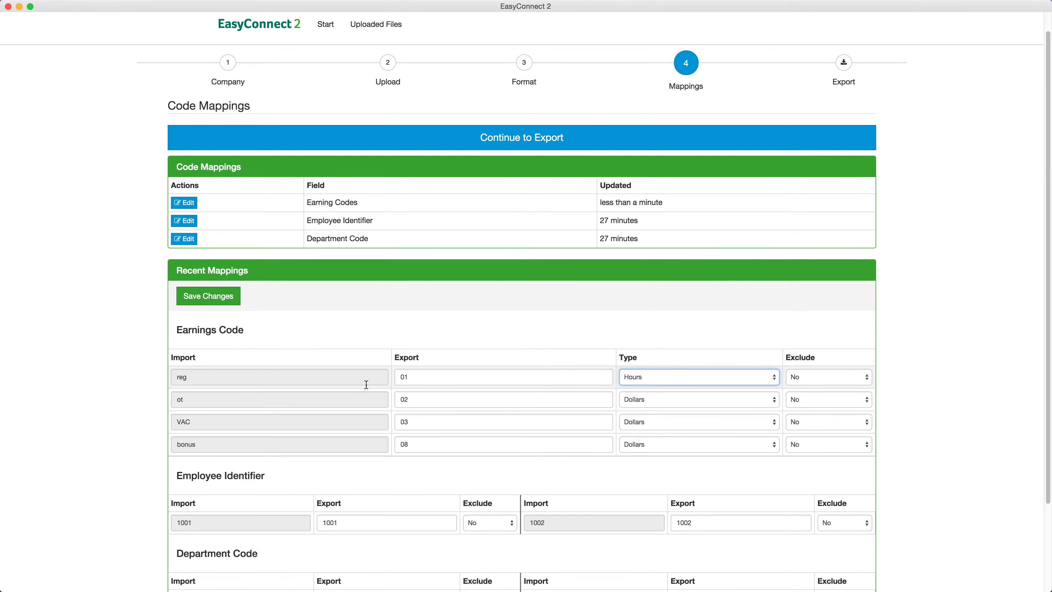
Set the type of the ot and VAC earnings codes to Hours
left_click(662, 400)
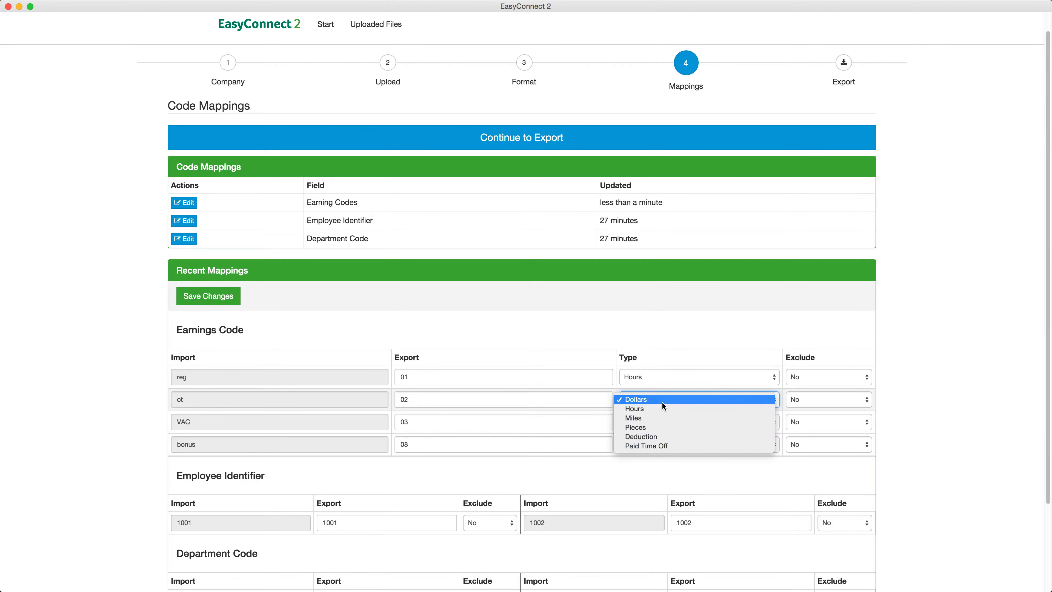
left_click(657, 409)
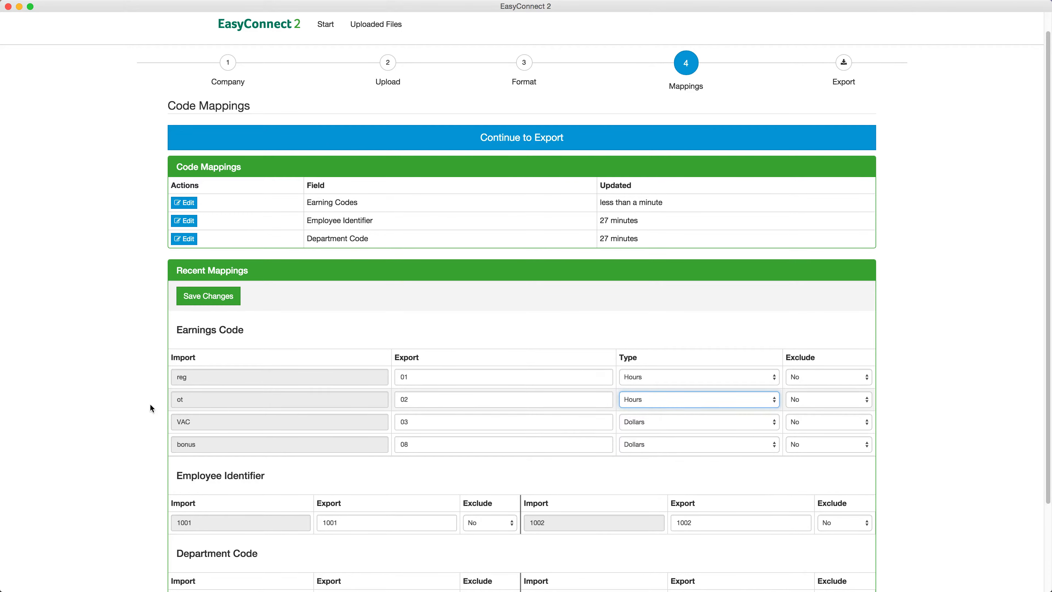
left_click(642, 425)
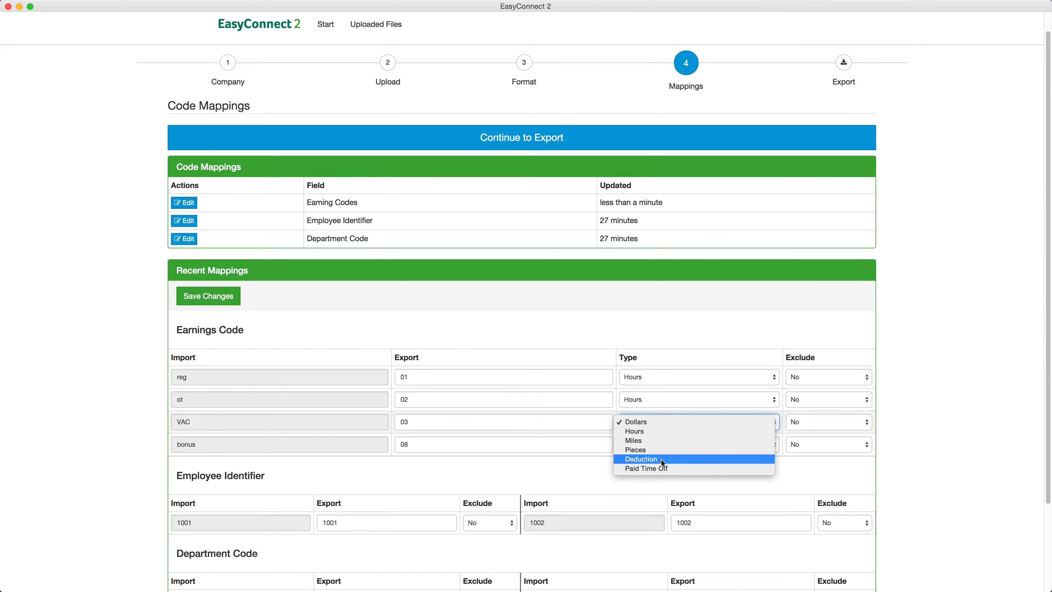
left_click(656, 431)
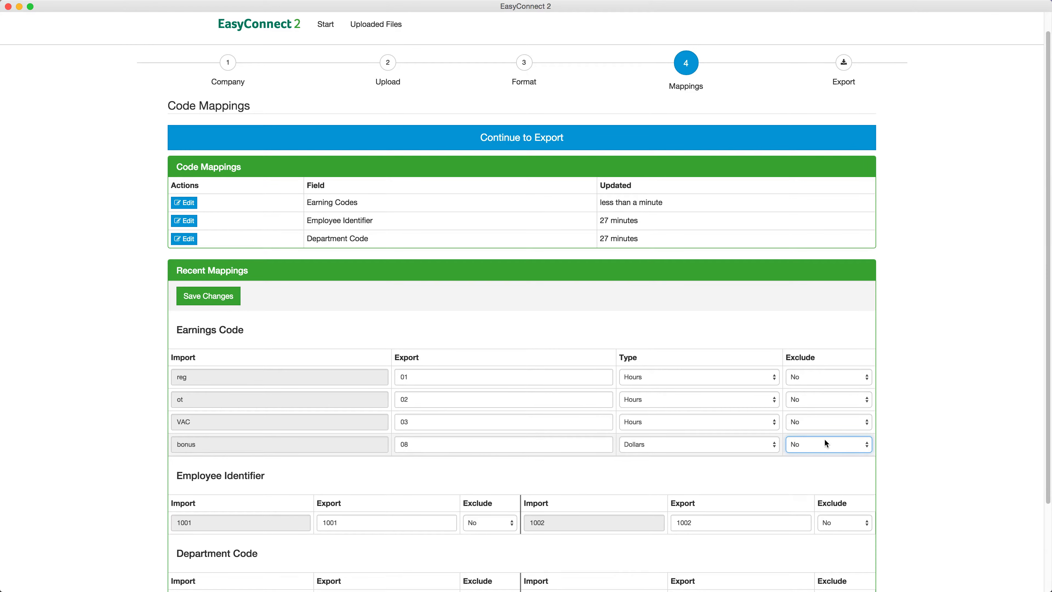
Set the bonus earnings code to be excluded and save the mapping changes
left_click(818, 444)
left_click(815, 434)
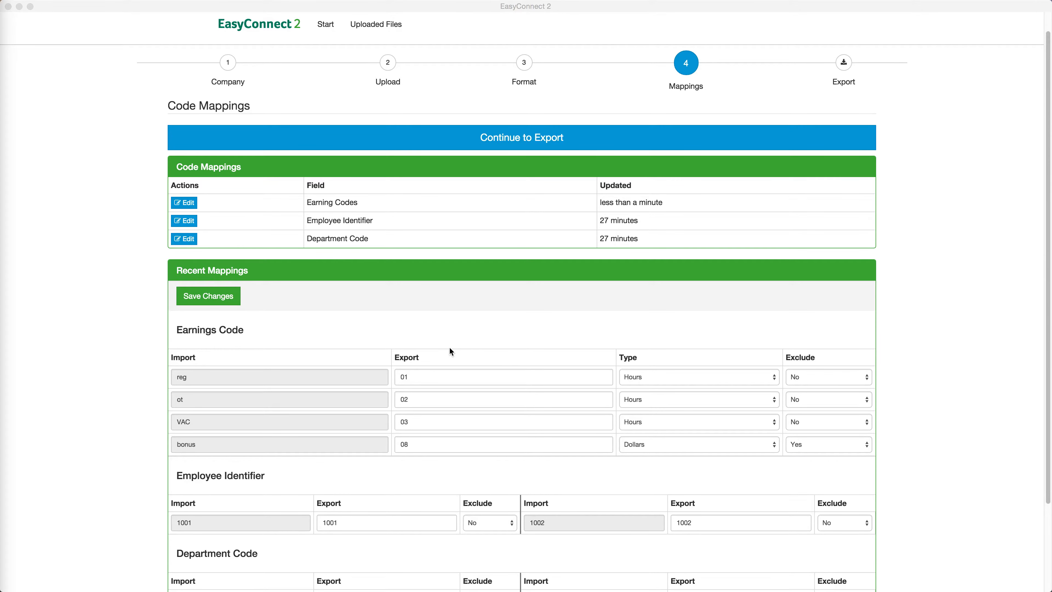
left_click(193, 304)
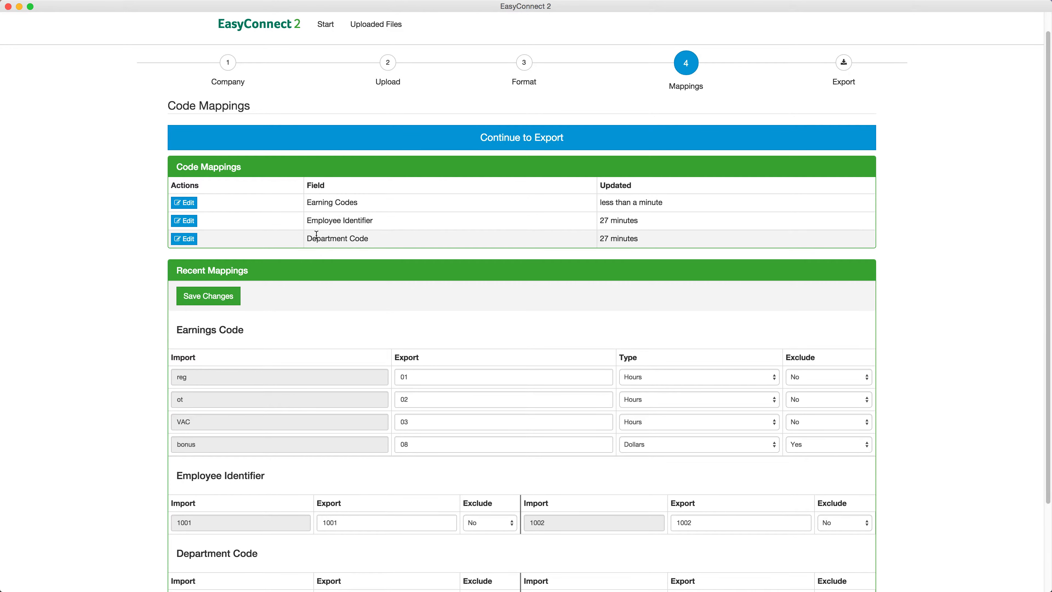
Review the saved earnings code mappings, then the employee identifier and department code mappings
left_click(185, 203)
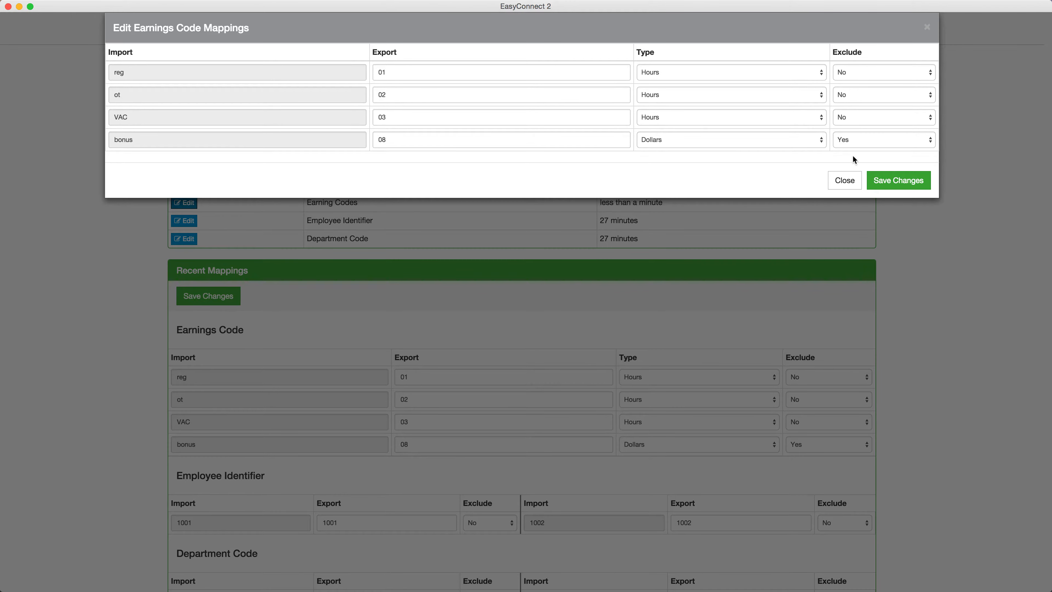
left_click(845, 182)
scroll(227, 251, "down", 3)
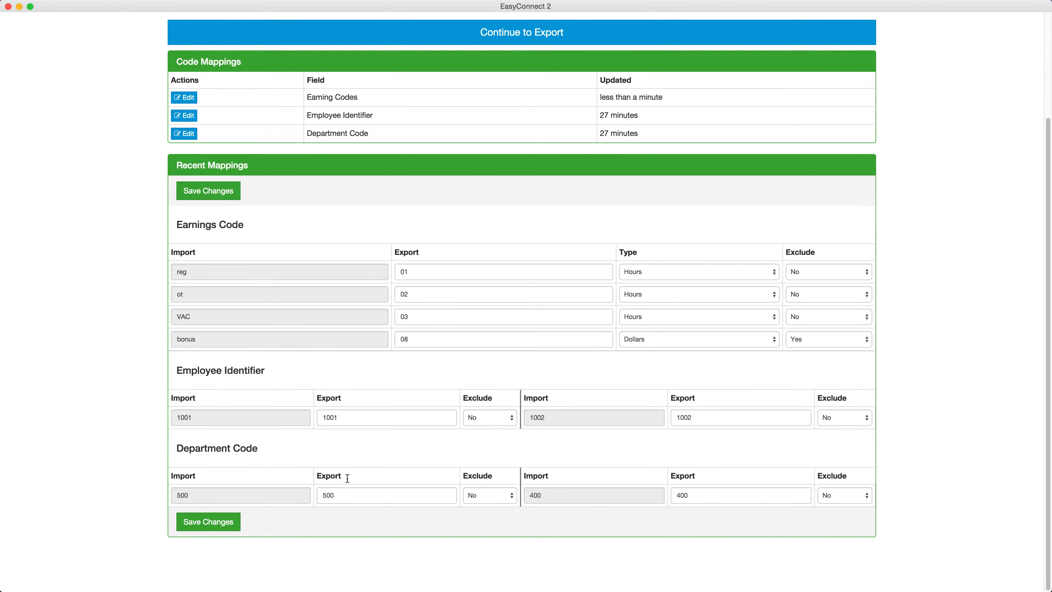
scroll(490, 367, "up", 3)
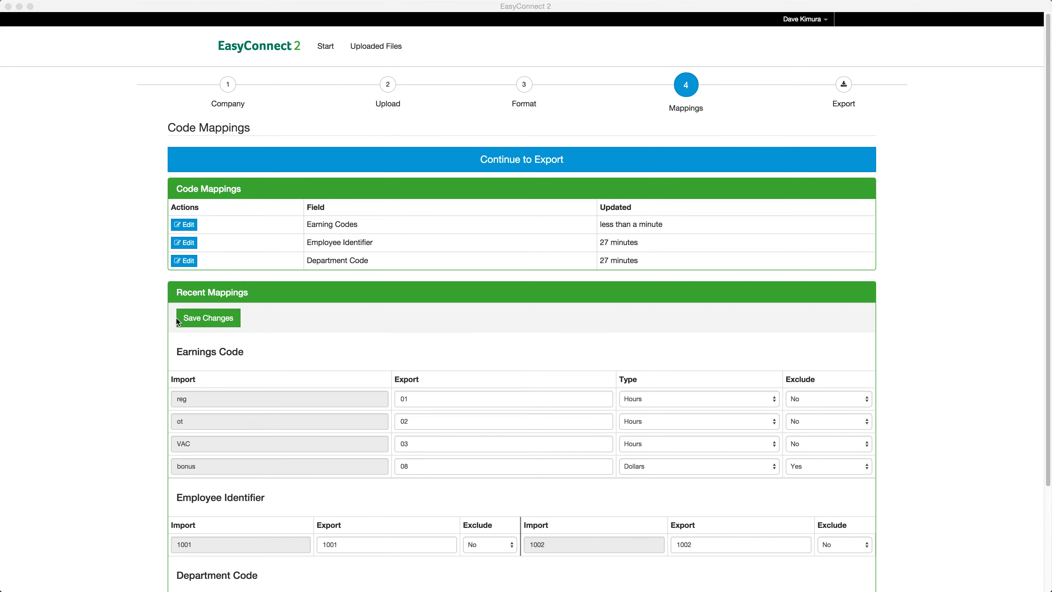
Continue to the export stage and export the Sample POS File payroll file
left_click(501, 163)
left_click(499, 161)
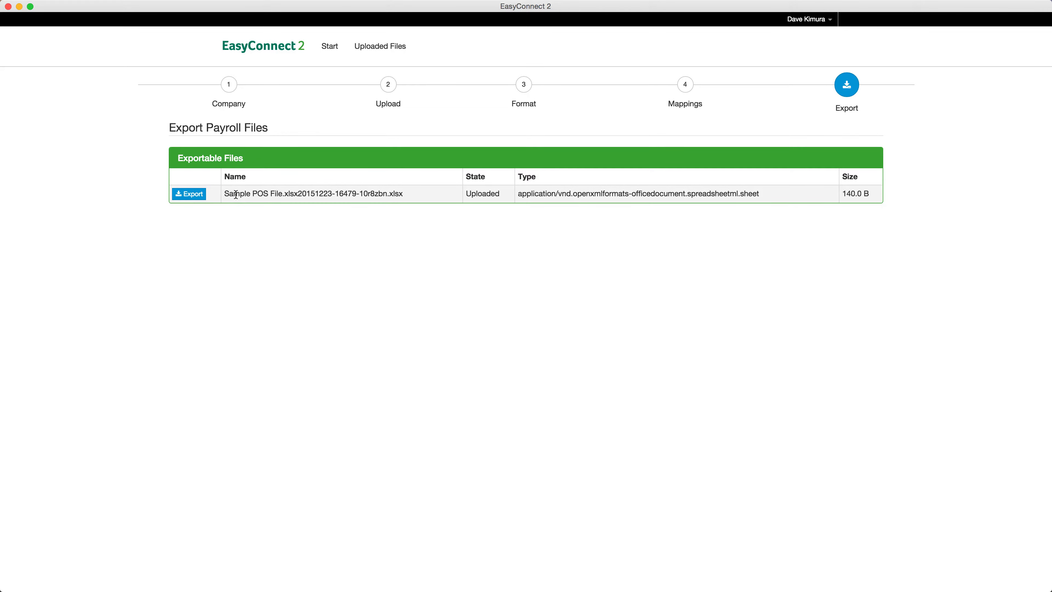
left_click(183, 196)
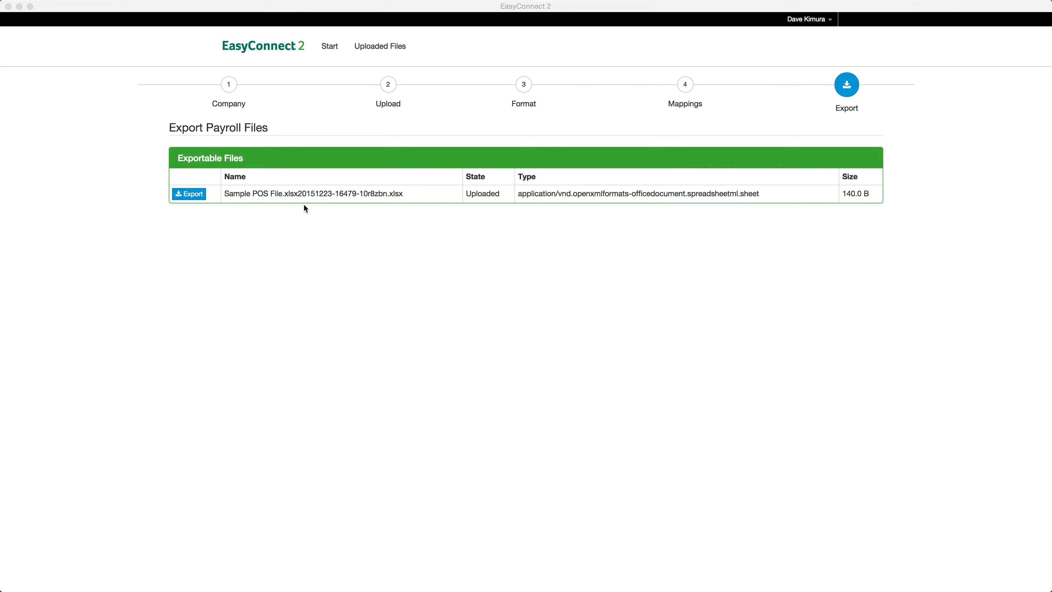
Export the Sample POS File from the list of uploaded files
left_click(376, 51)
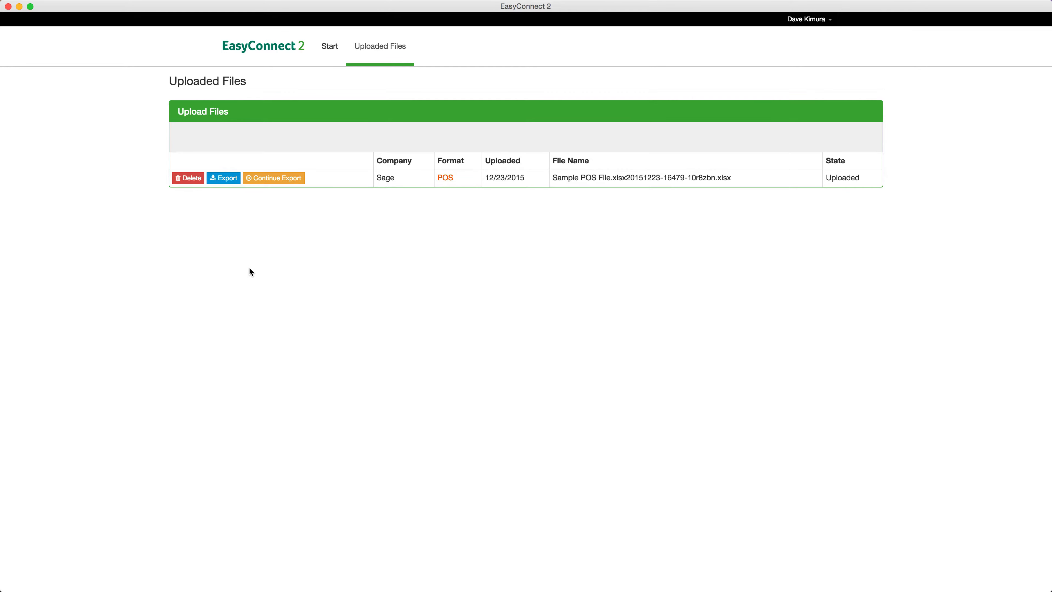
left_click(222, 181)
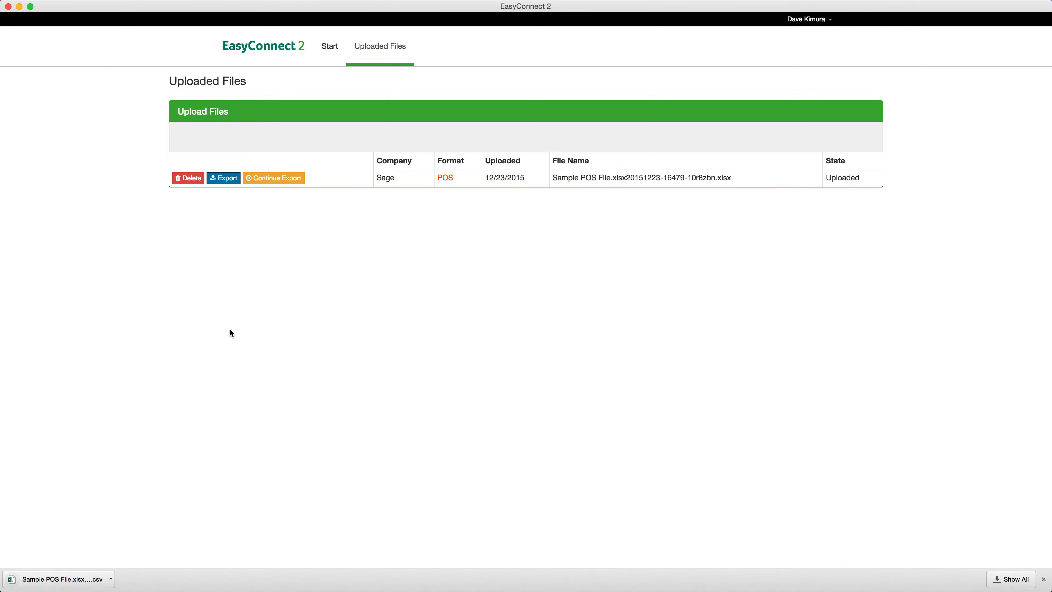
Resume the export process of the uploaded Sample POS File and review its code mappings
left_click(273, 183)
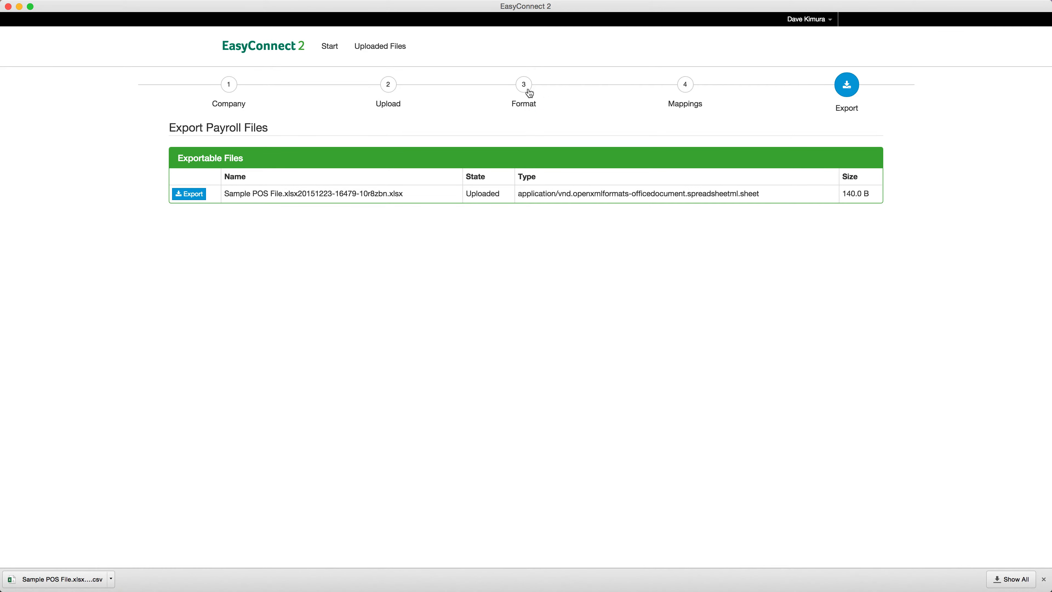
left_click(686, 85)
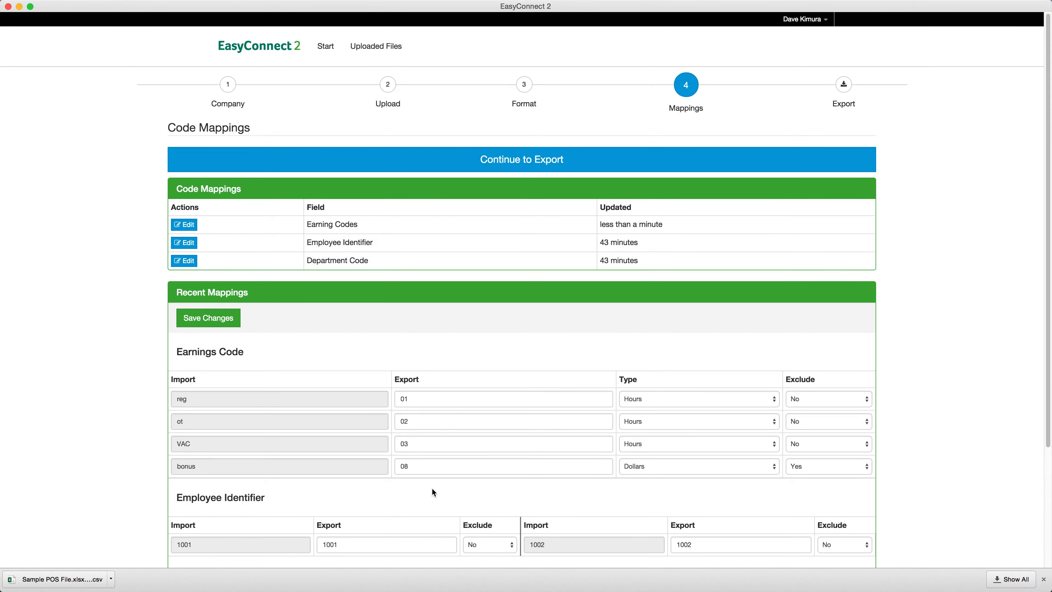
scroll(298, 529, "down", 5)
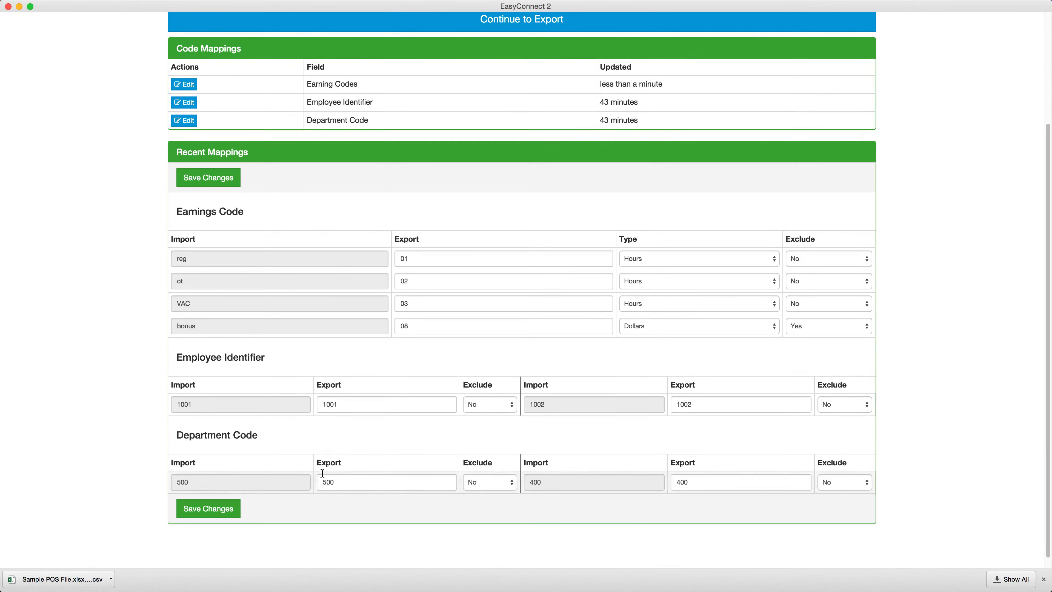
scroll(322, 540, "up", 3)
scroll(359, 436, "up", 3)
Return to the format stage, save the format as it is, and continue through the mappings to the export stage
left_click(527, 85)
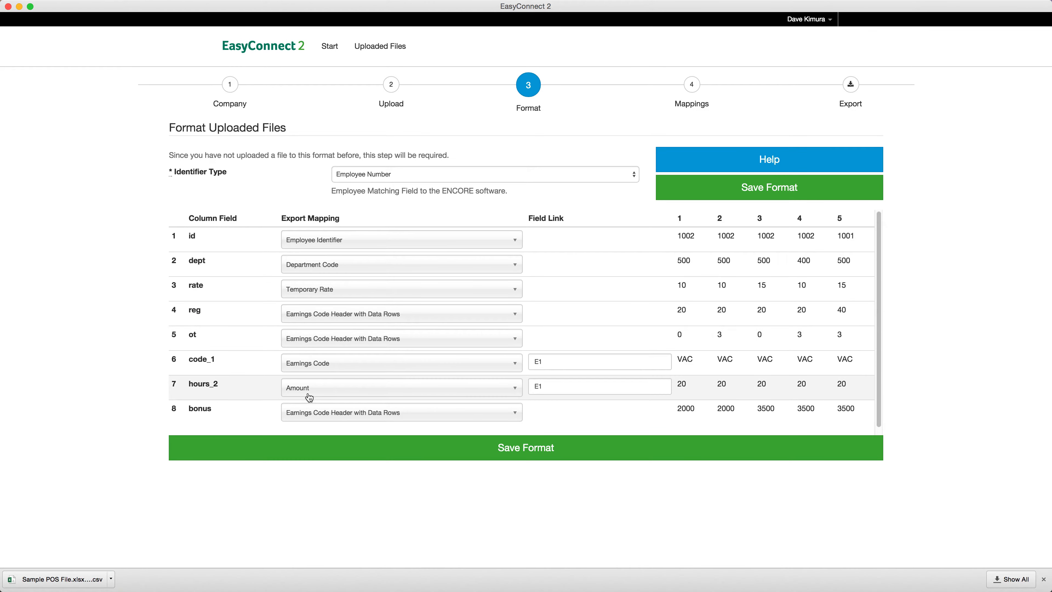
left_click(729, 194)
left_click(475, 166)
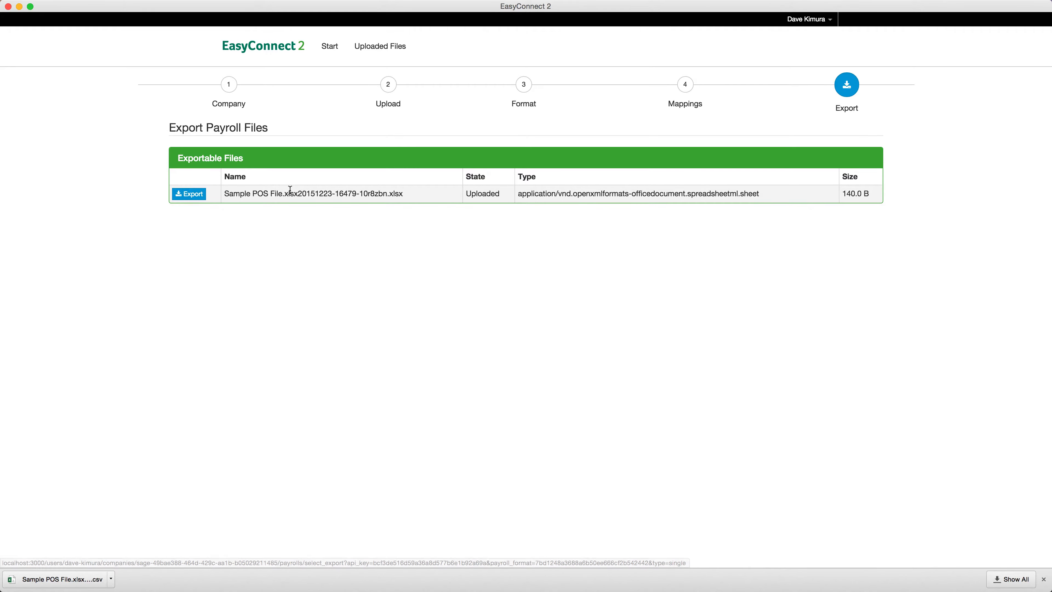
Open the POS format from the uploaded files list to review its column mappings, and return to the list
left_click(380, 46)
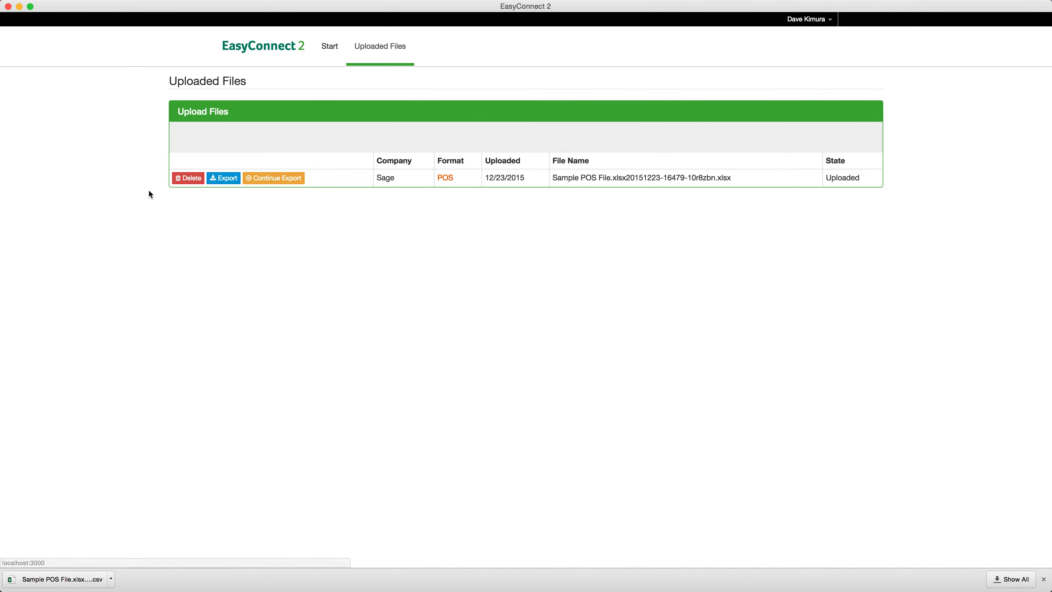
left_click(445, 180)
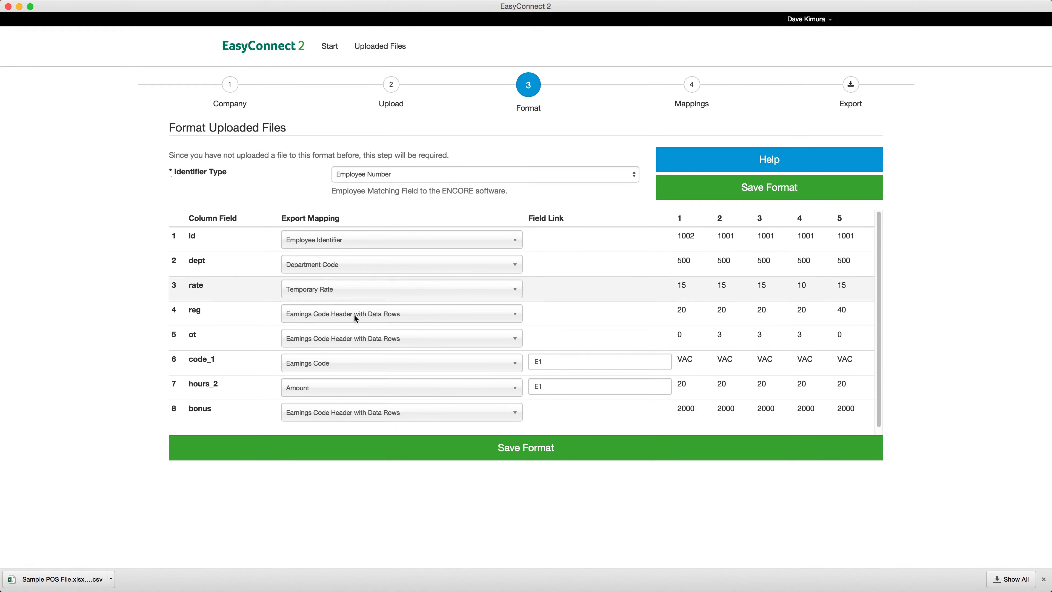
left_click(375, 55)
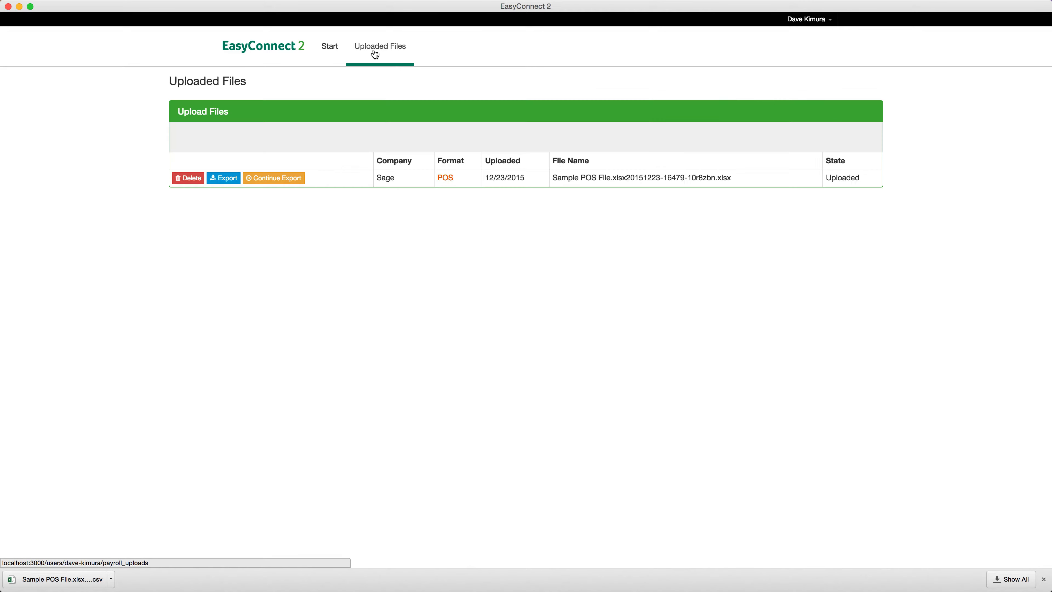
Start a new import for the Sage company and open the payroll format management list
left_click(330, 47)
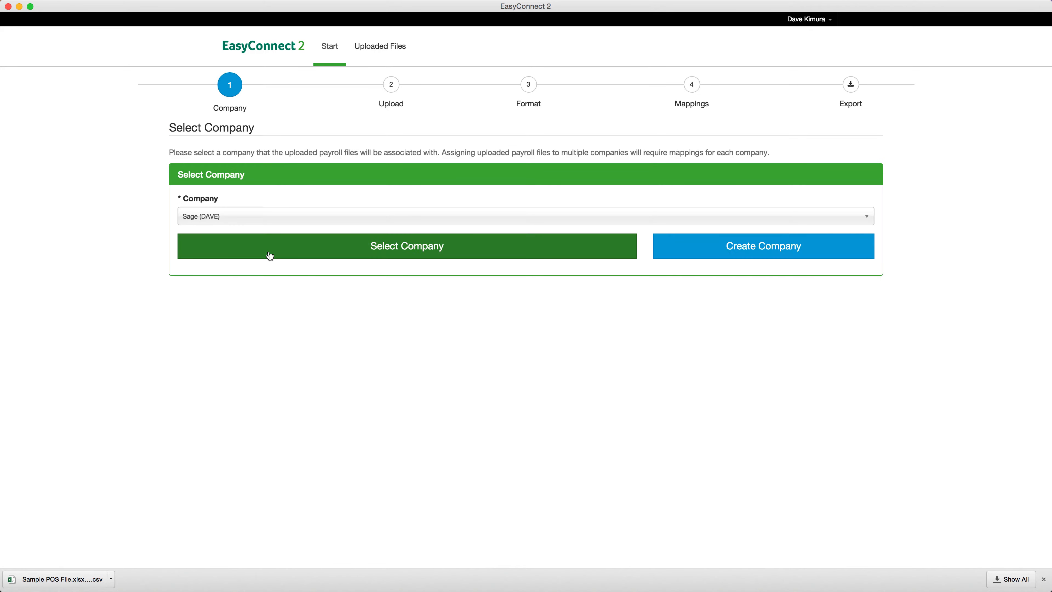
left_click(267, 257)
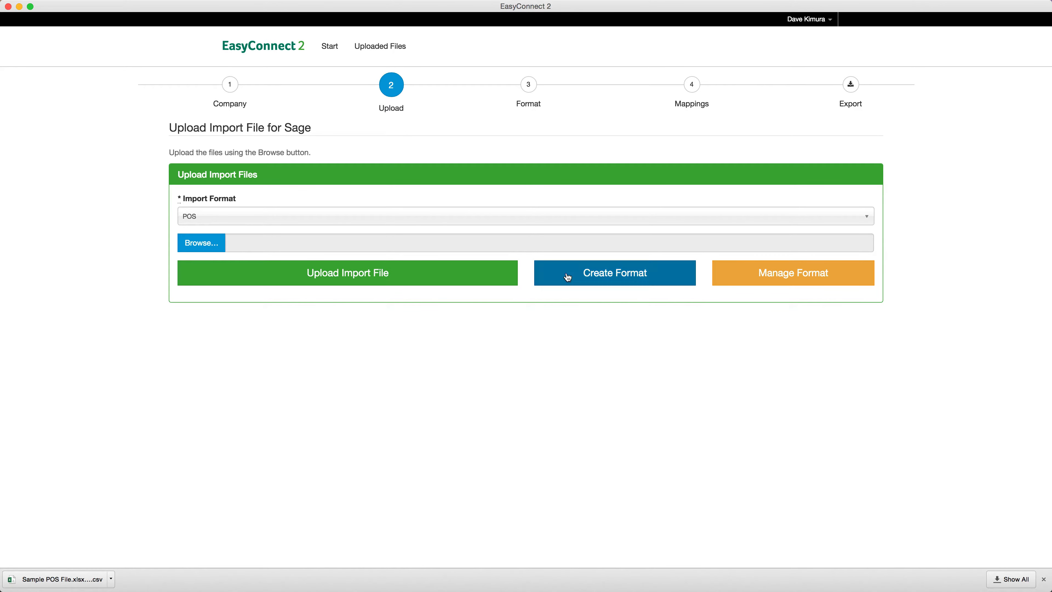
left_click(780, 277)
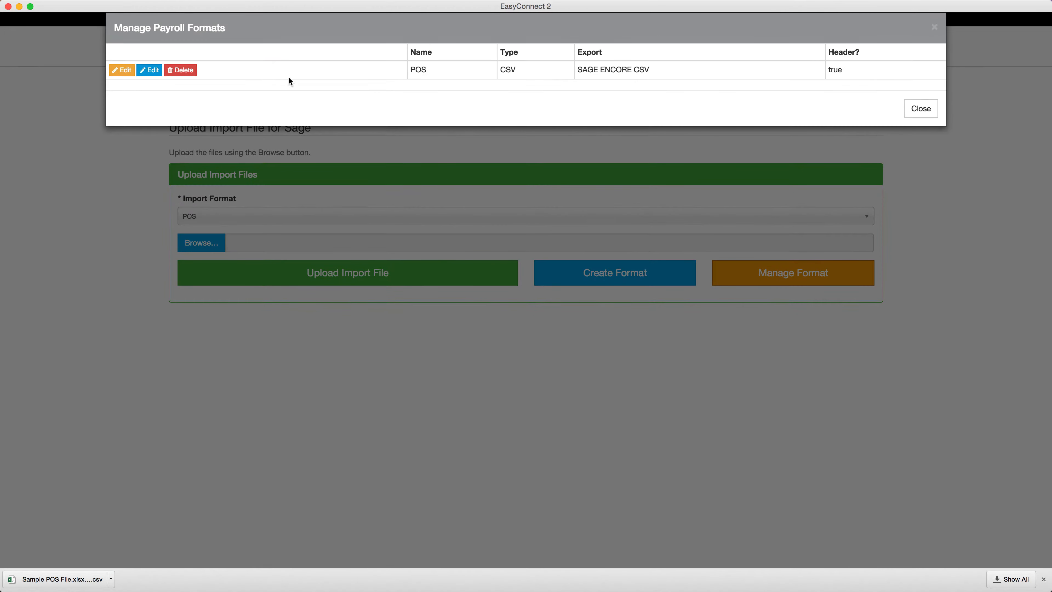
Try the SAGE ONLINE EMPLOYER export type in the POS format's settings and close them without updating the format
left_click(118, 72)
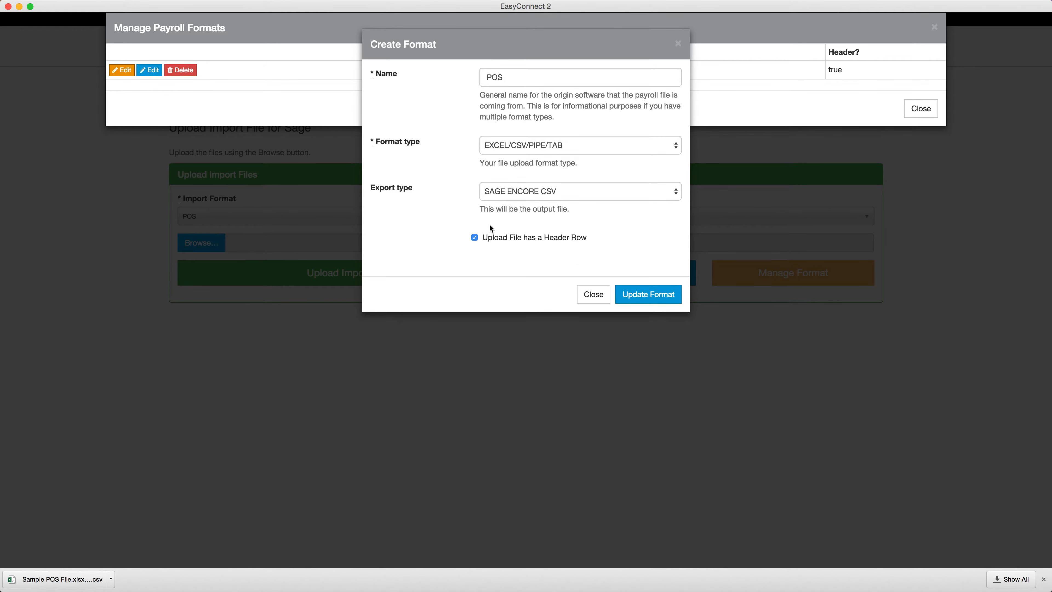
left_click(531, 192)
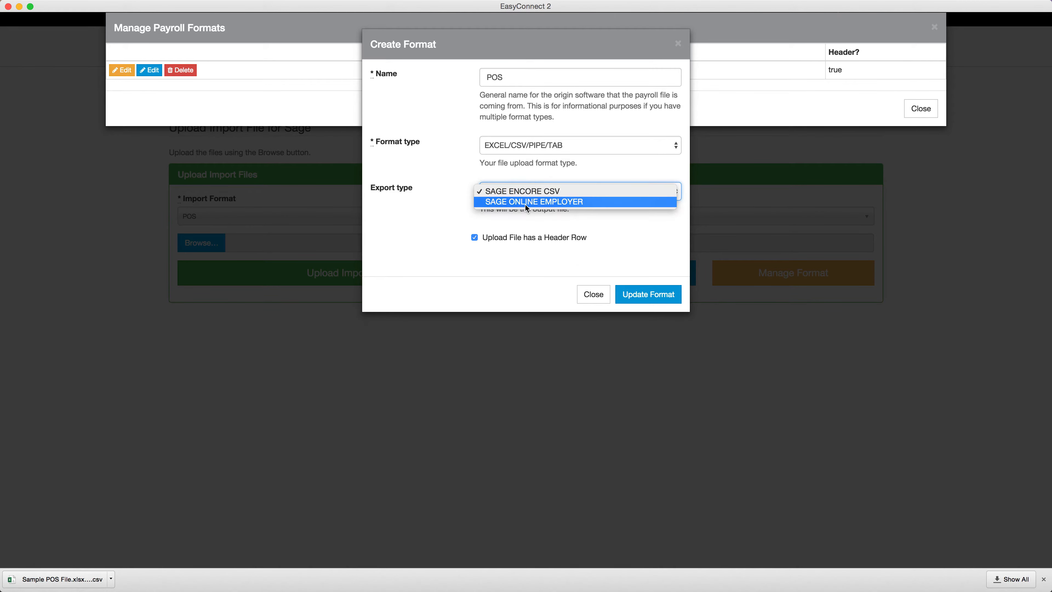
left_click(527, 206)
left_click(518, 194)
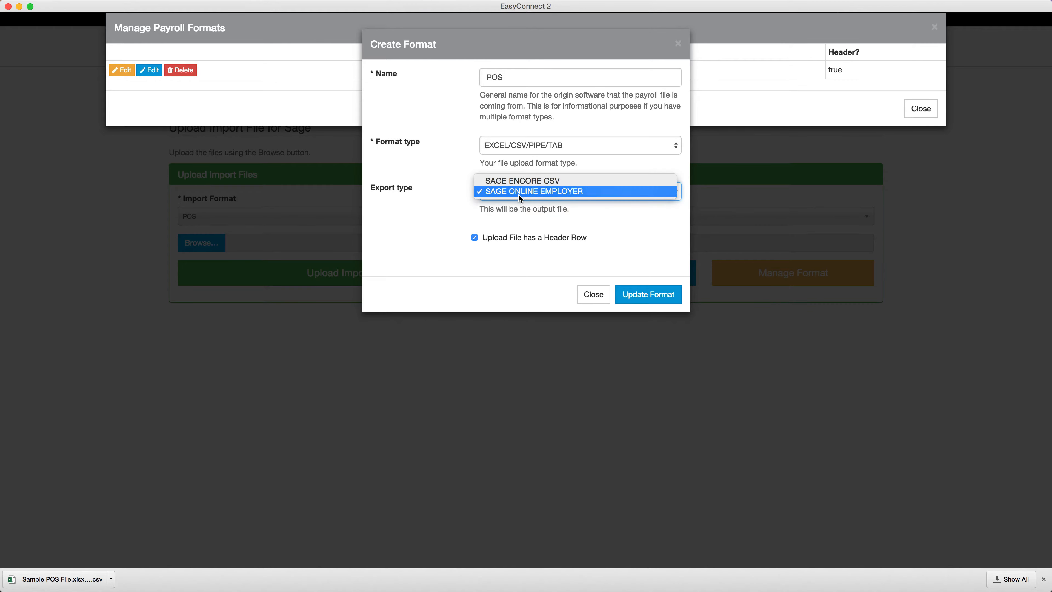
left_click(520, 182)
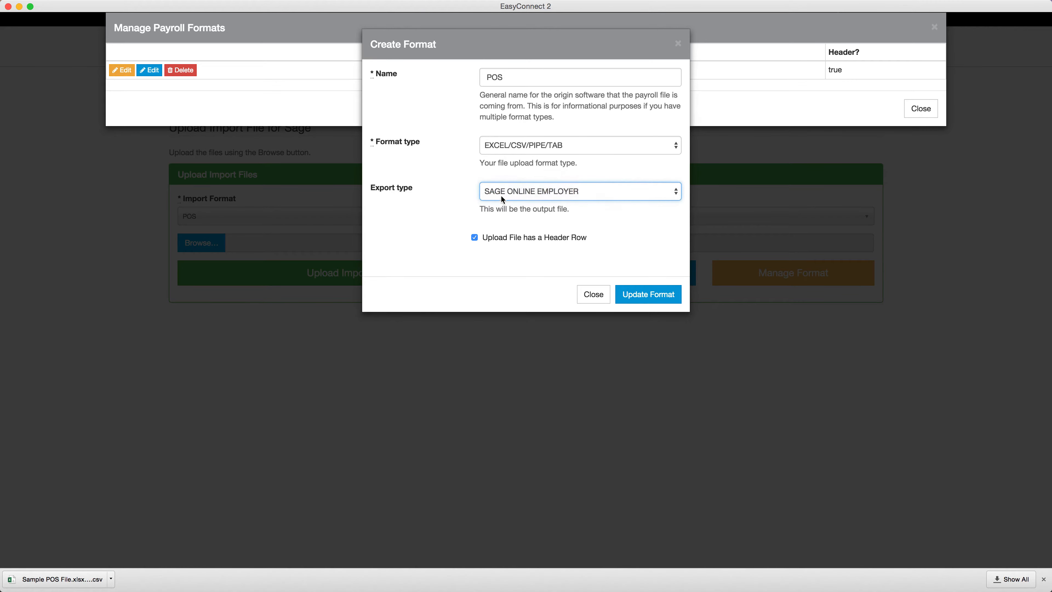
left_click(594, 294)
Review the POS format's column mappings from the format management list and close without saving
left_click(149, 70)
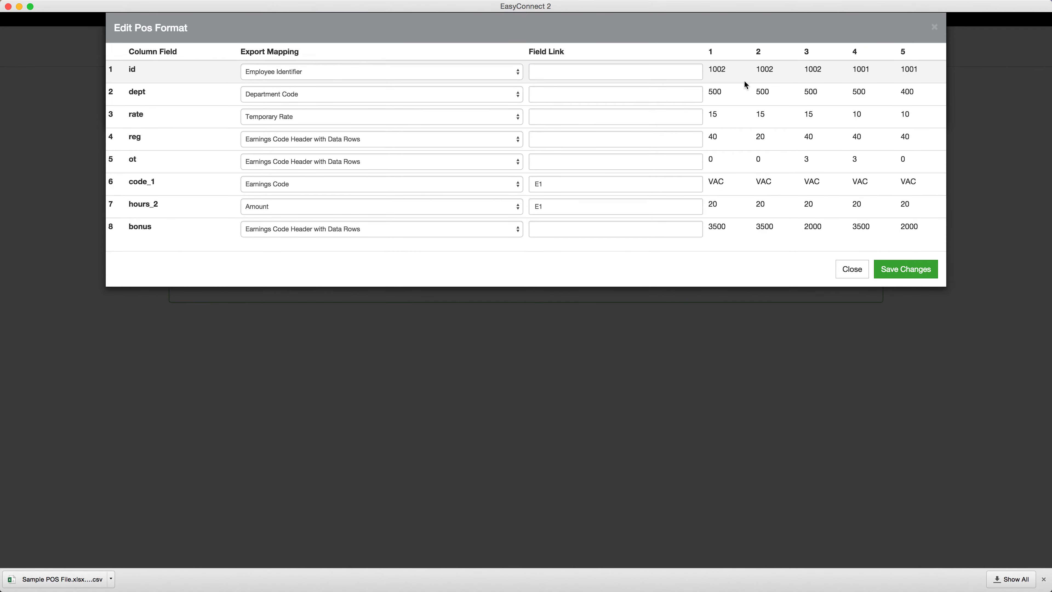
left_click(849, 276)
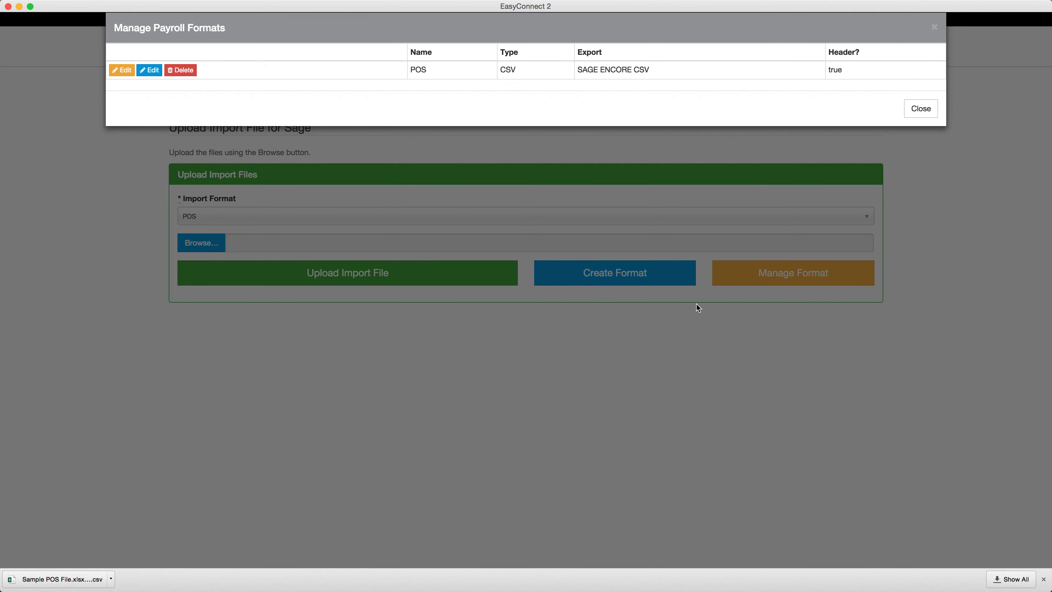
left_click(662, 320)
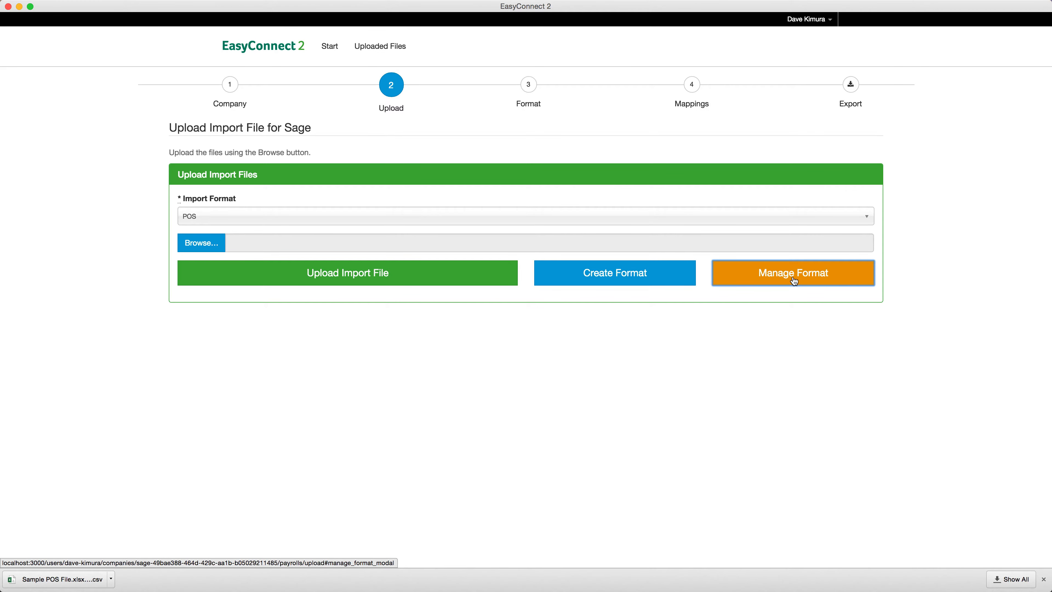
Return to the start, select the Sage company again, and view its managed payroll formats
left_click(324, 47)
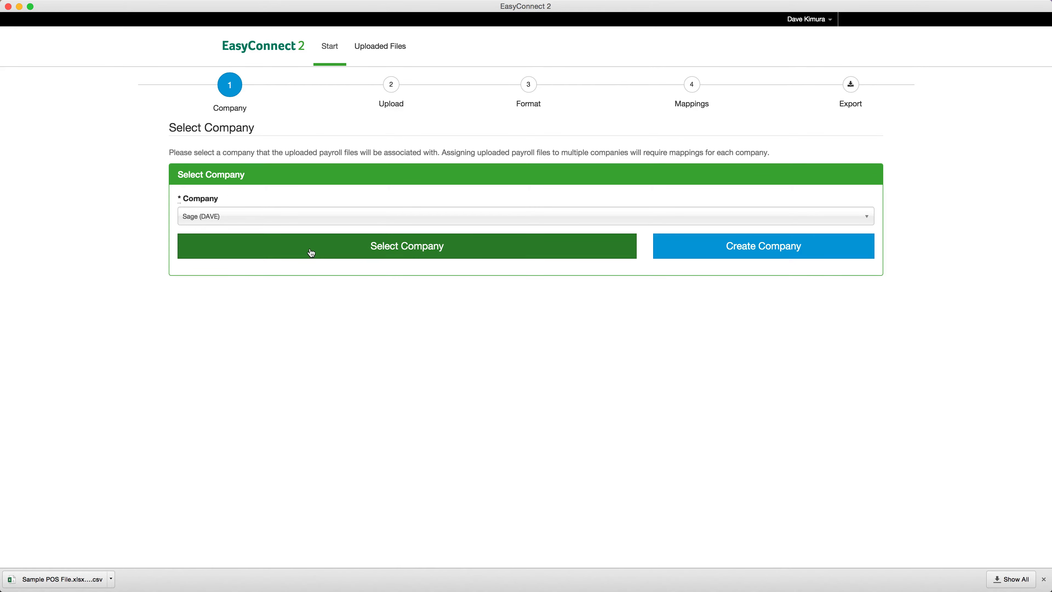
left_click(228, 249)
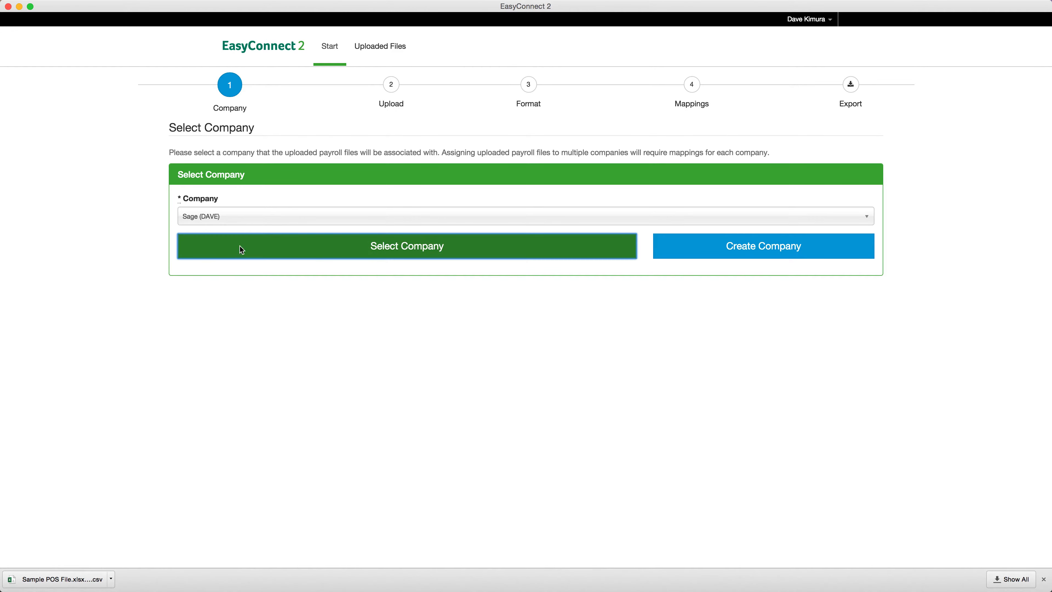
left_click(794, 272)
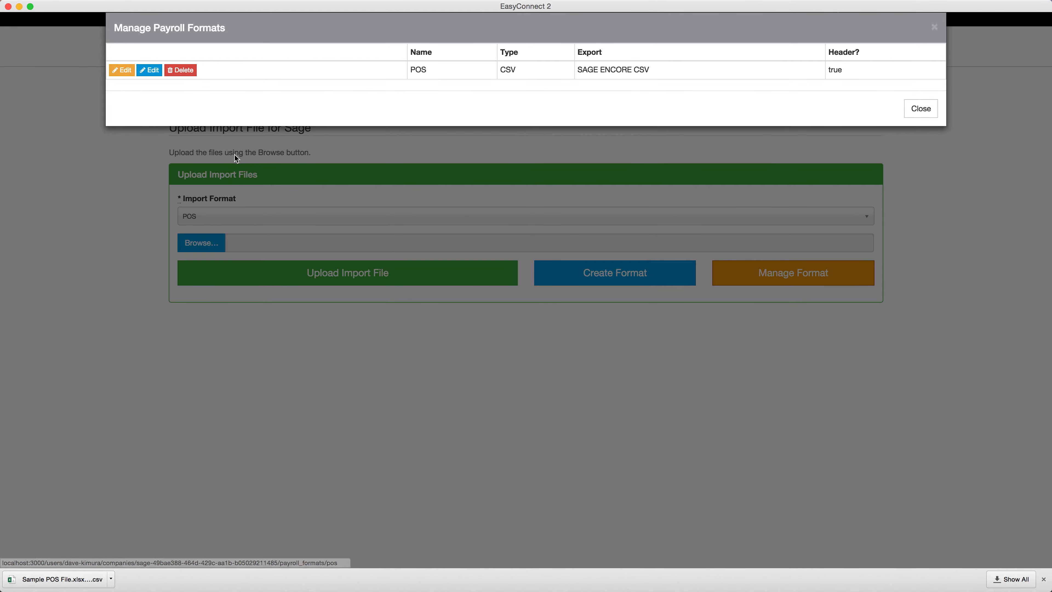
left_click(248, 150)
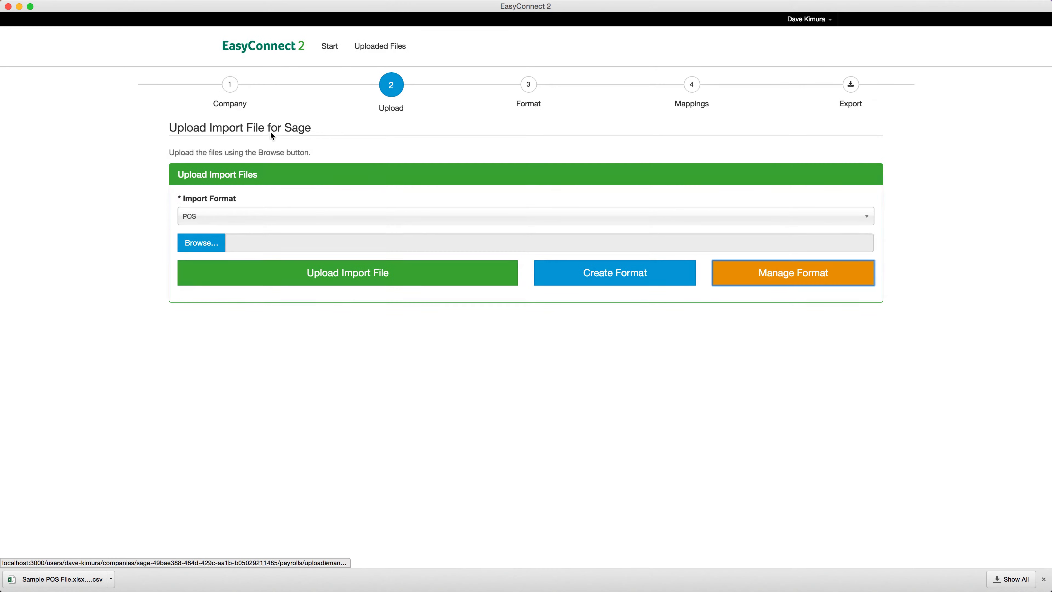
Delete the uploaded Sample POS File for the Sage company from the uploaded files list
left_click(370, 49)
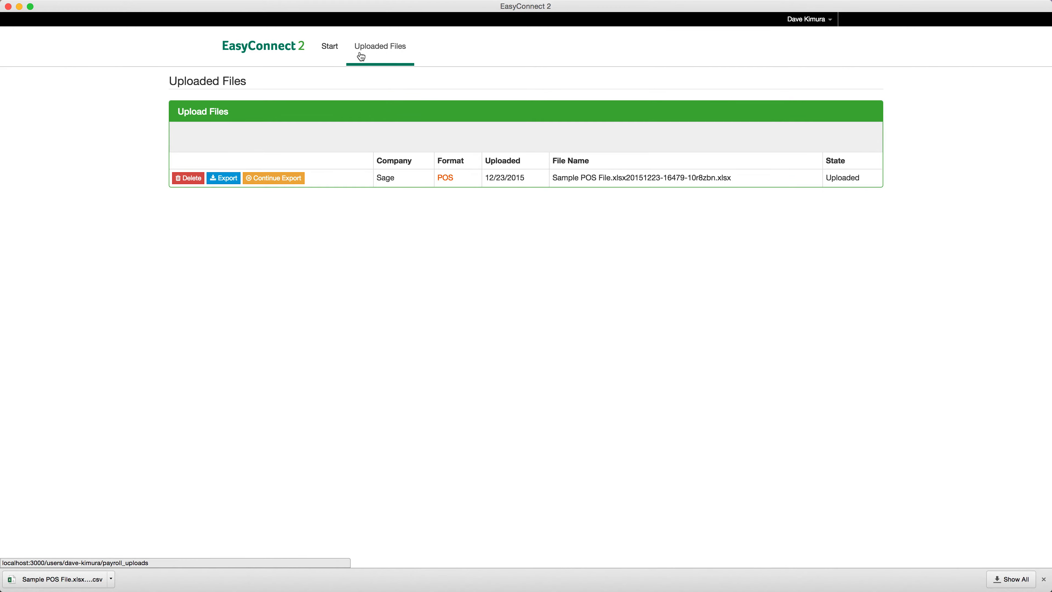
left_click(189, 180)
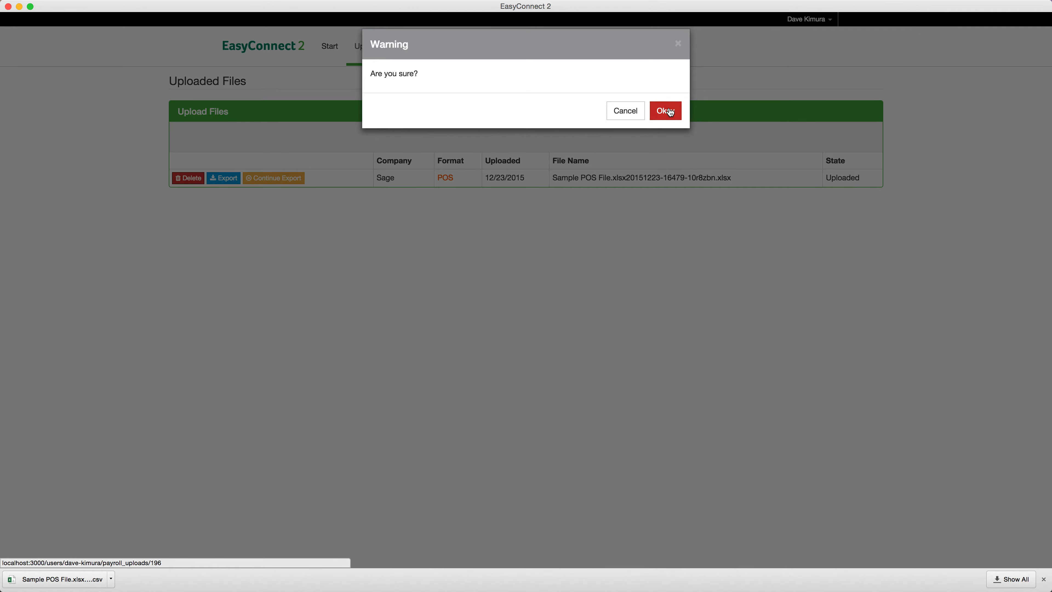
left_click(670, 112)
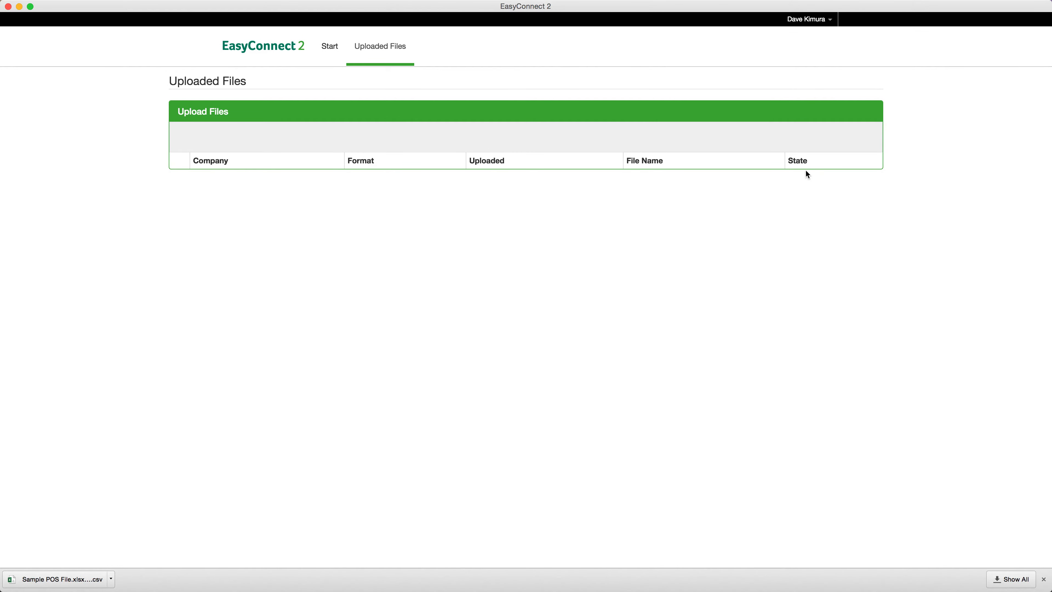
Start a new import for the Sage company and upload the four Sample POS files using the POS import format
left_click(329, 48)
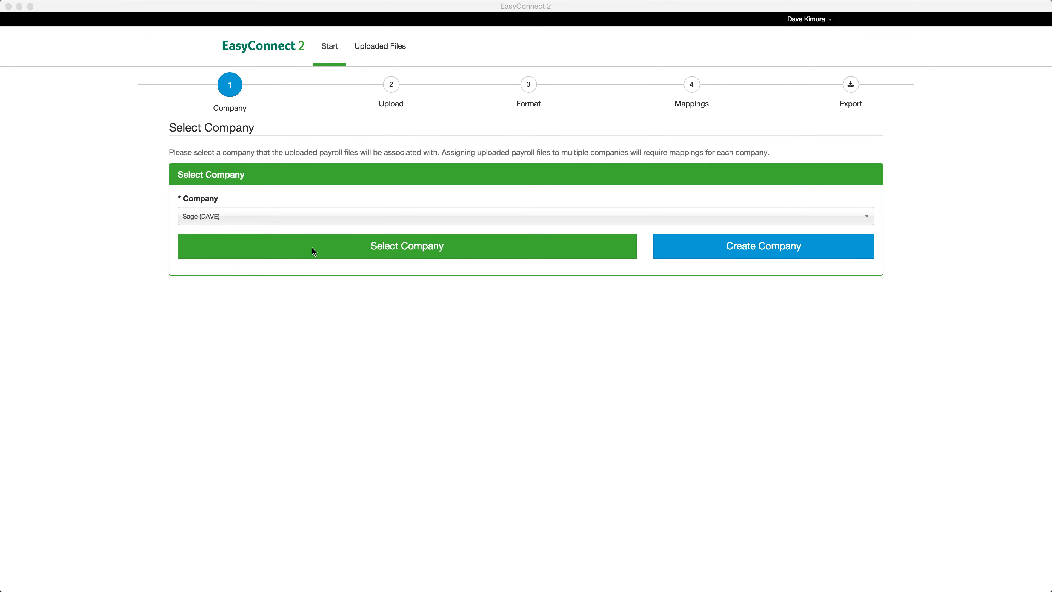
left_click(366, 254)
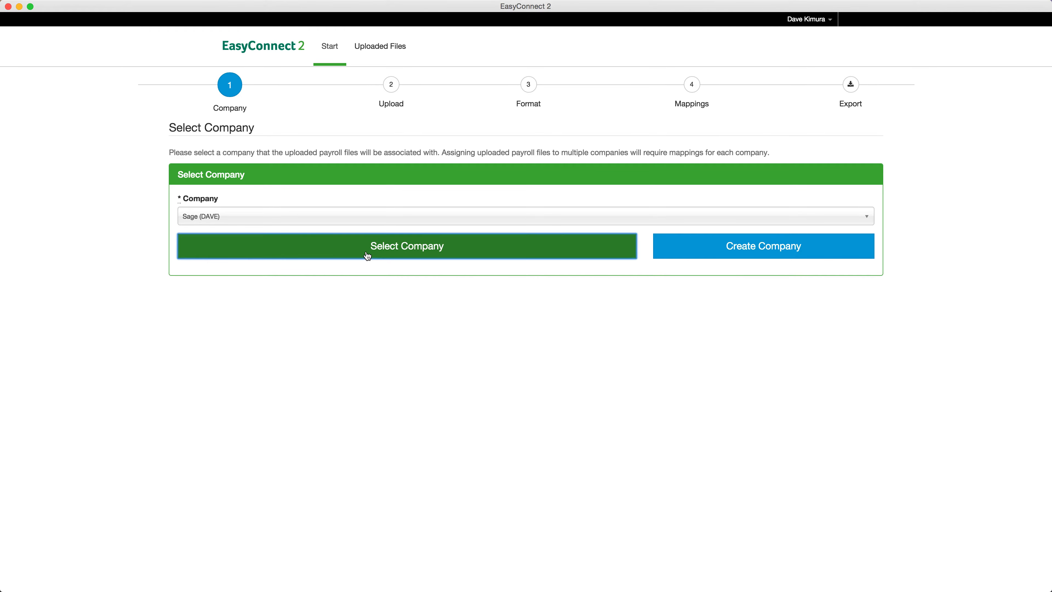
left_click(188, 245)
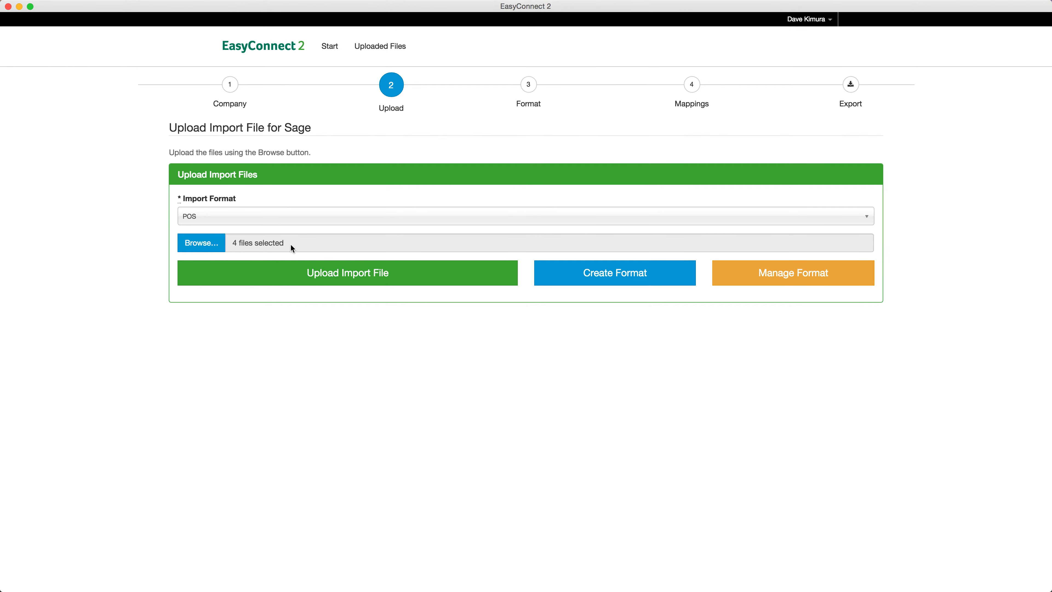
left_click(334, 281)
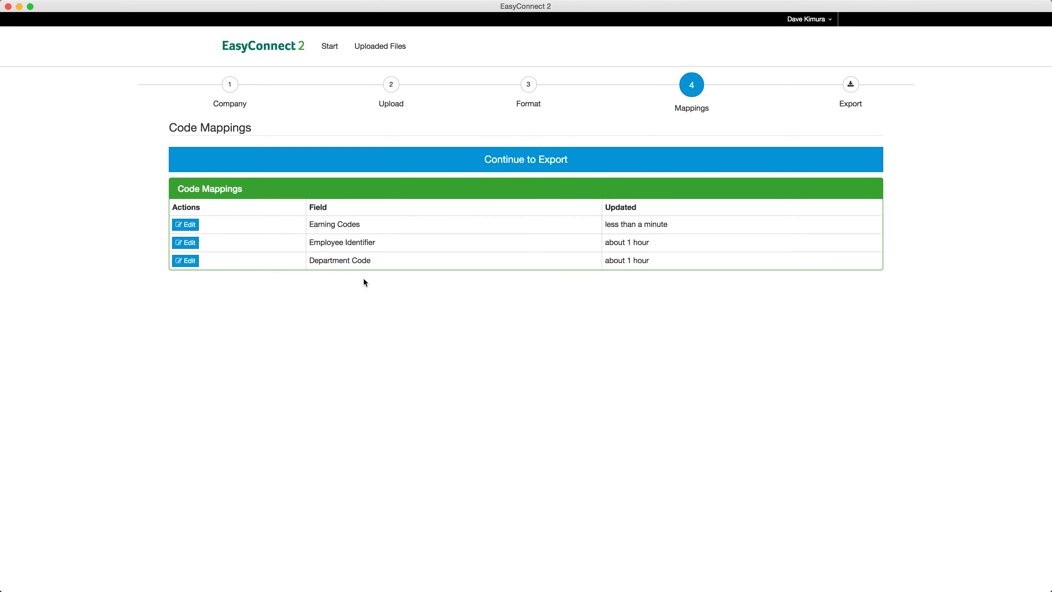
Proceed past the code mappings, export all four payroll files as a single file, and return to the export page
left_click(449, 162)
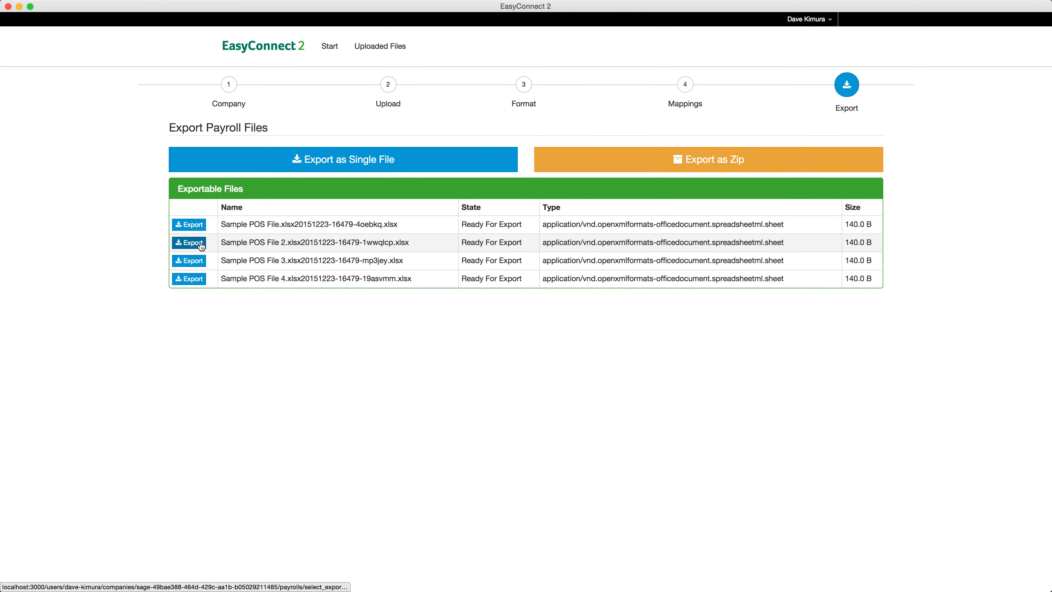
left_click(333, 165)
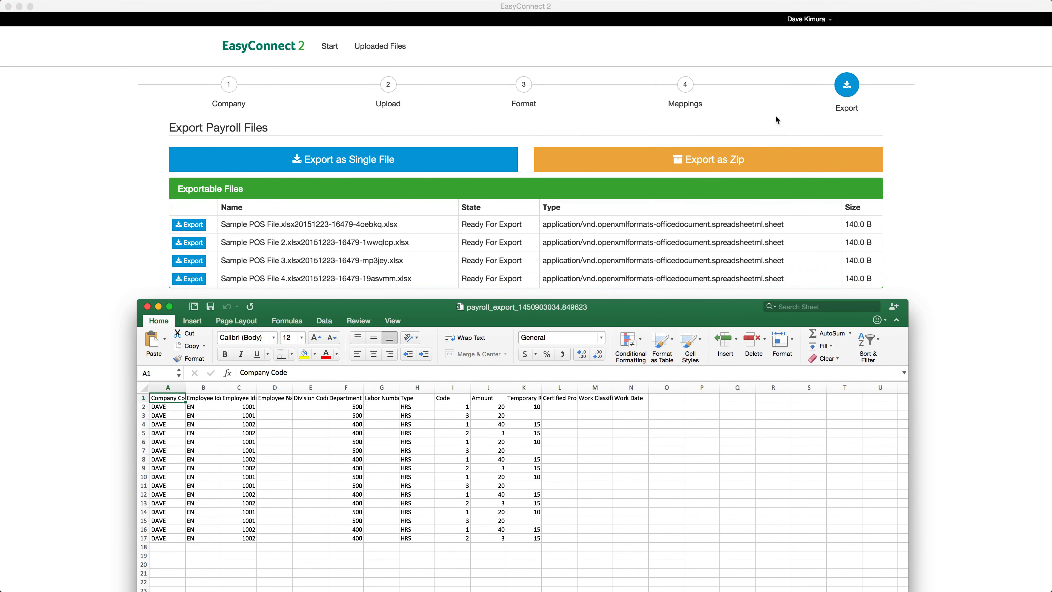
left_click(756, 132)
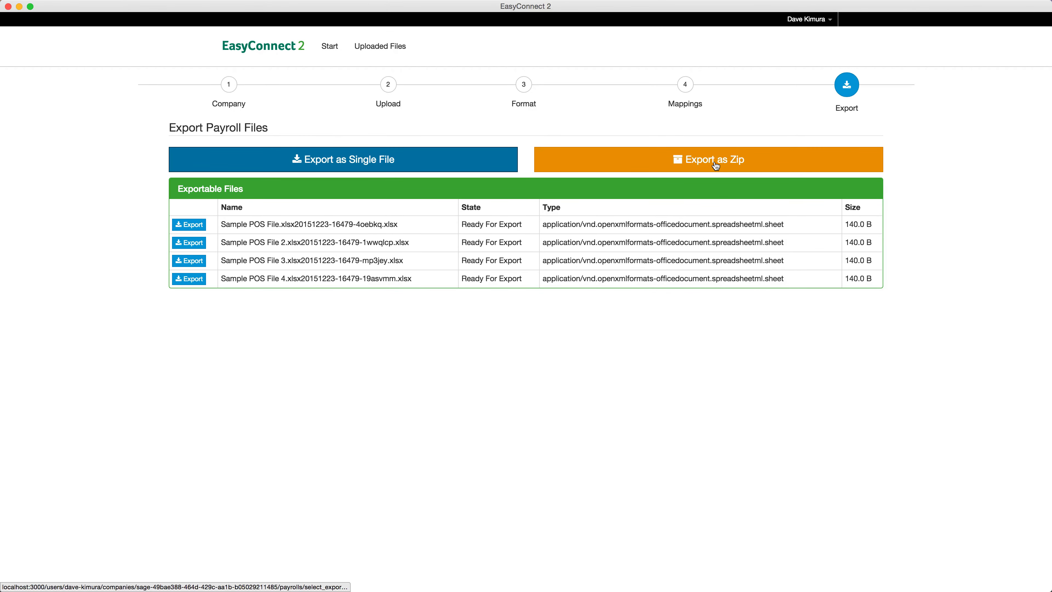